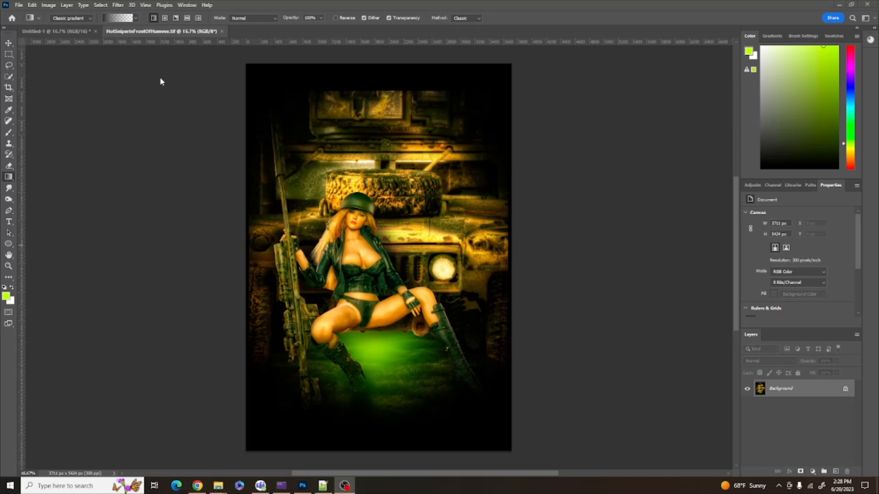
Add a solid color fill layer with hex color 363823 to the Untitled-1 document
left_click(43, 31)
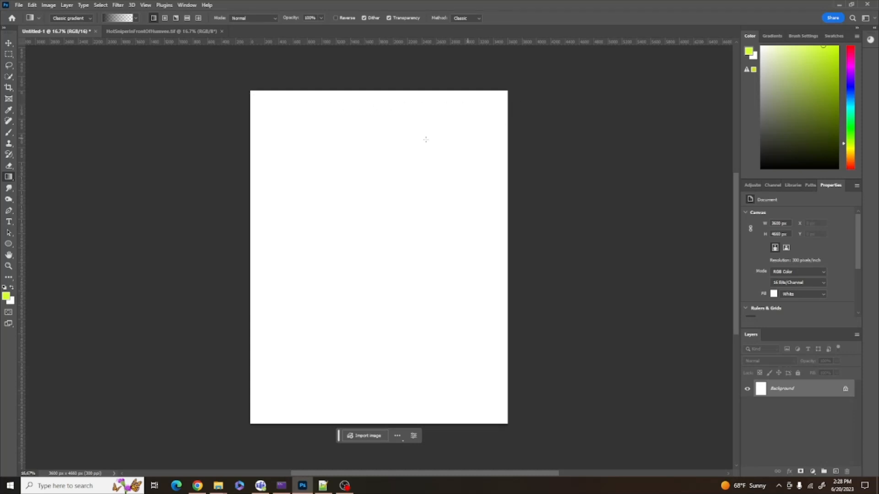
left_click(813, 472)
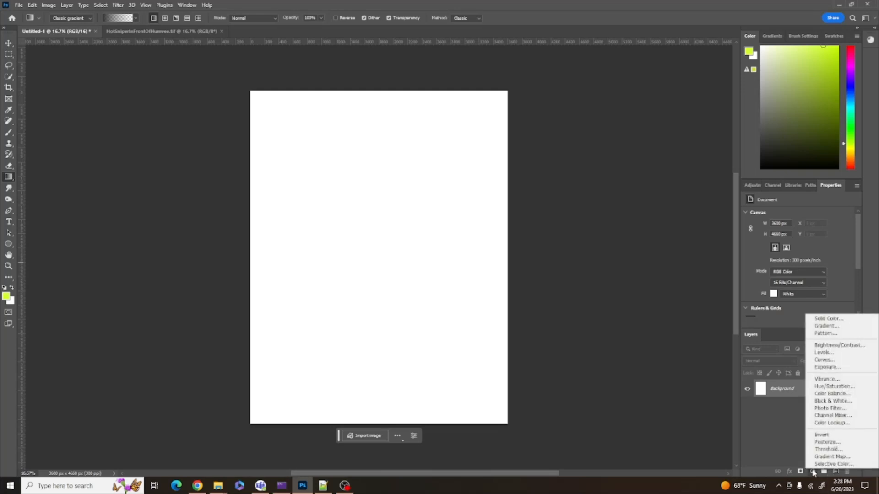
left_click(826, 318)
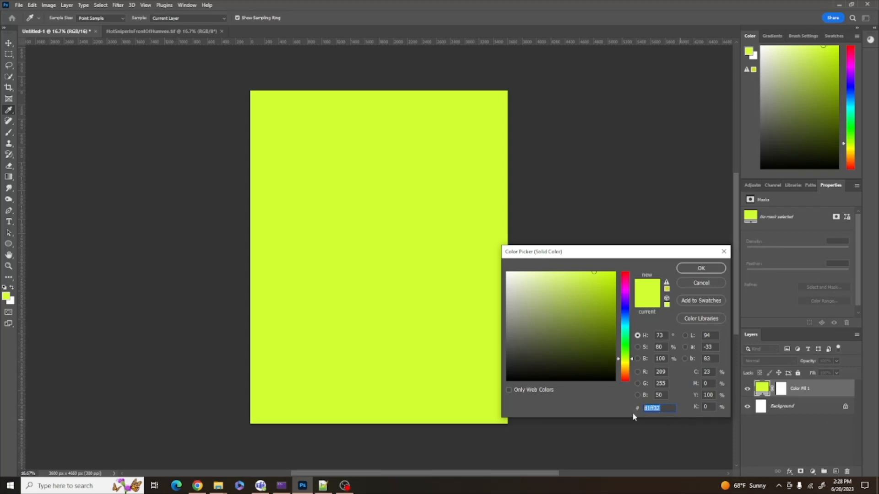
type("38")
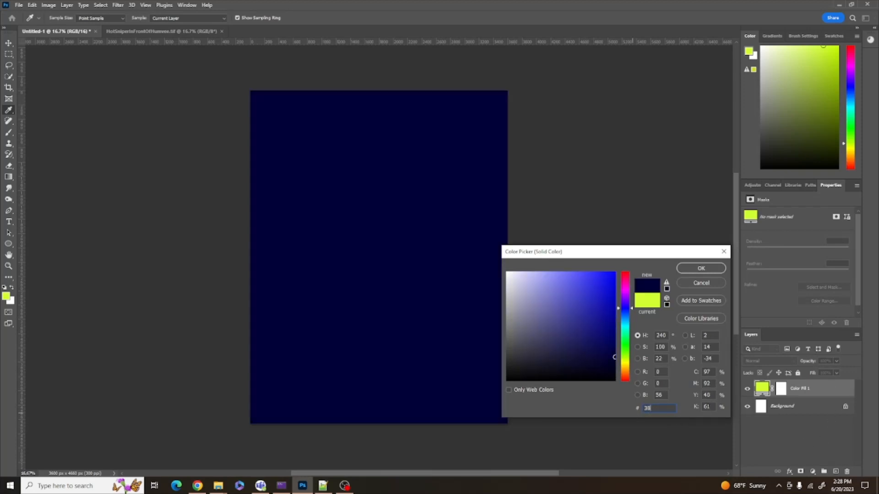
key("BackSpace")
type("638")
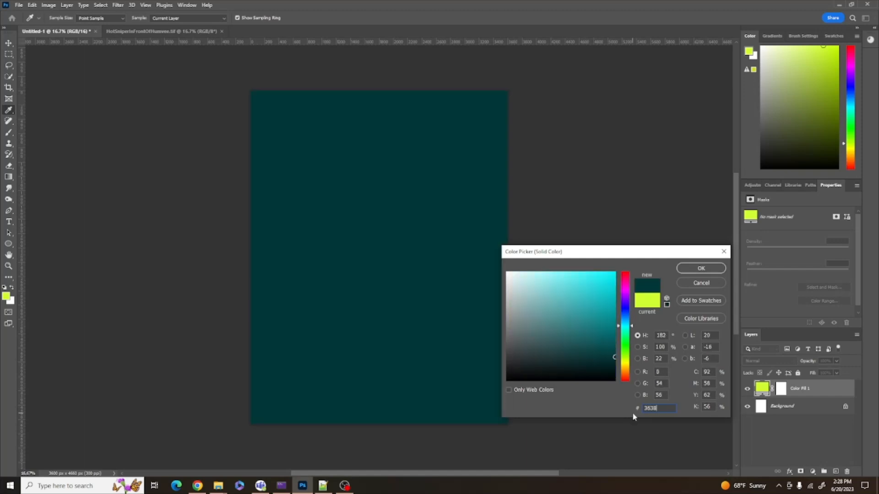
type("23")
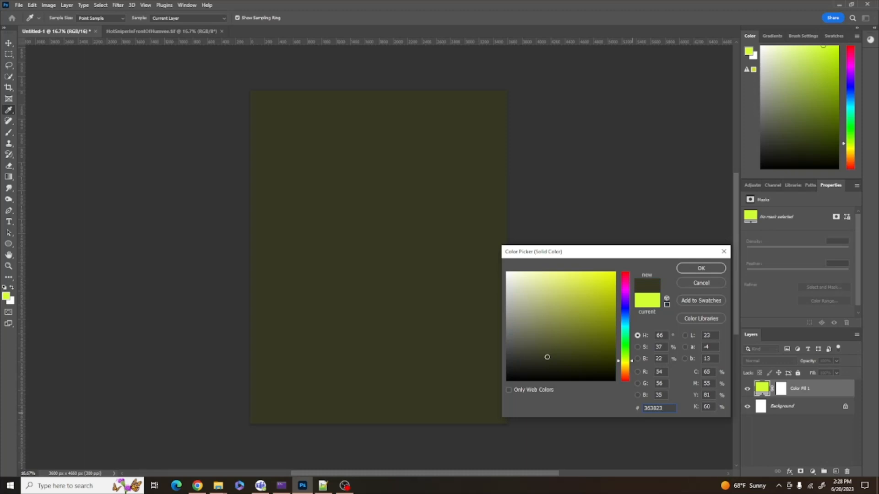
left_click(700, 269)
key("g")
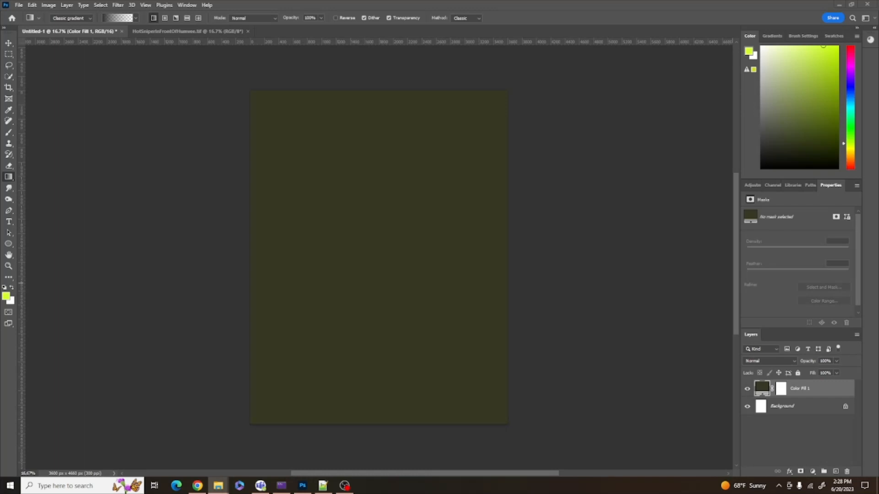
Place the SSBak grass landscape on the canvas and mask out its white area and sky with a soft black brush
left_click_drag(647, 336, 396, 339)
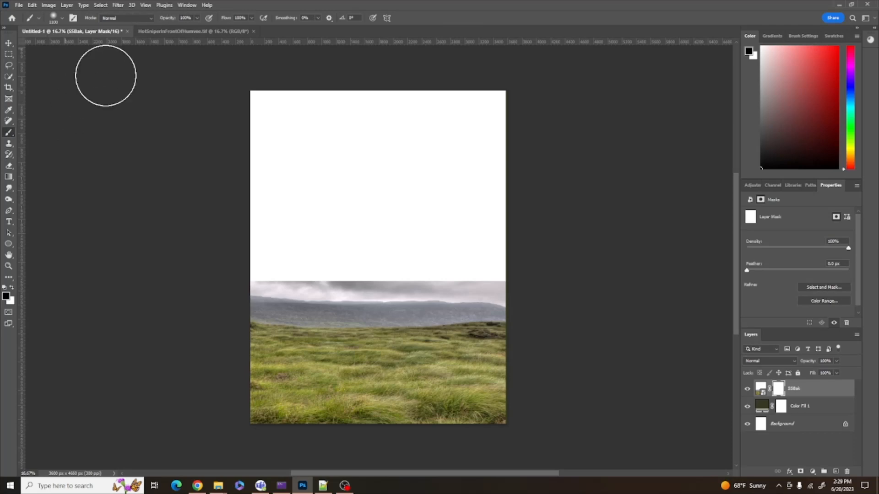
mouse_move(503, 113)
left_mouse_down()
mouse_move(476, 108)
mouse_move(192, 132)
mouse_move(602, 90)
mouse_move(270, 149)
mouse_move(517, 182)
mouse_move(534, 194)
mouse_move(330, 255)
mouse_move(214, 269)
mouse_move(555, 261)
mouse_move(430, 276)
mouse_move(226, 272)
mouse_move(753, 202)
mouse_move(196, 210)
mouse_move(229, 183)
mouse_move(241, 133)
mouse_move(463, 100)
mouse_move(419, 133)
mouse_move(506, 220)
mouse_move(513, 270)
mouse_move(307, 281)
mouse_move(221, 251)
mouse_move(635, 244)
mouse_move(519, 127)
mouse_move(123, 107)
mouse_move(440, 152)
mouse_move(394, 186)
mouse_move(196, 199)
mouse_move(531, 207)
left_mouse_up()
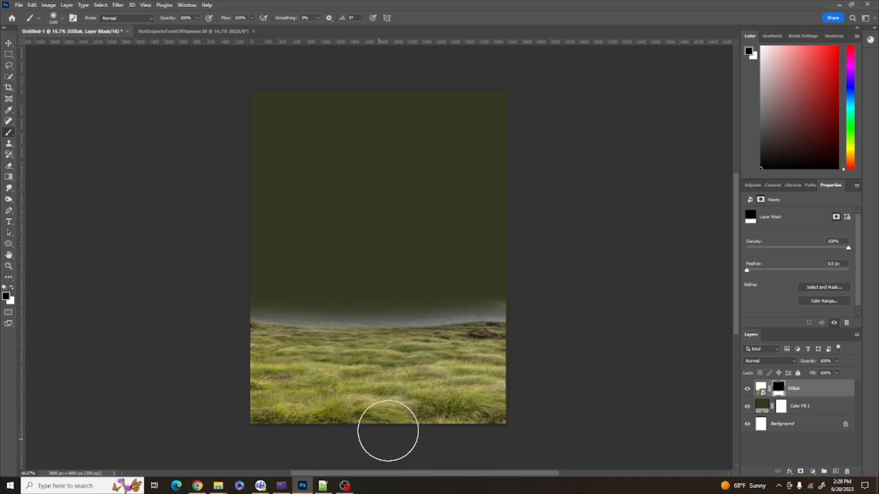
Set the brush opacity to 27% and fade the side edges of the grass into the background on the SSBak mask
left_click(197, 18)
left_click_drag(197, 30, 169, 30)
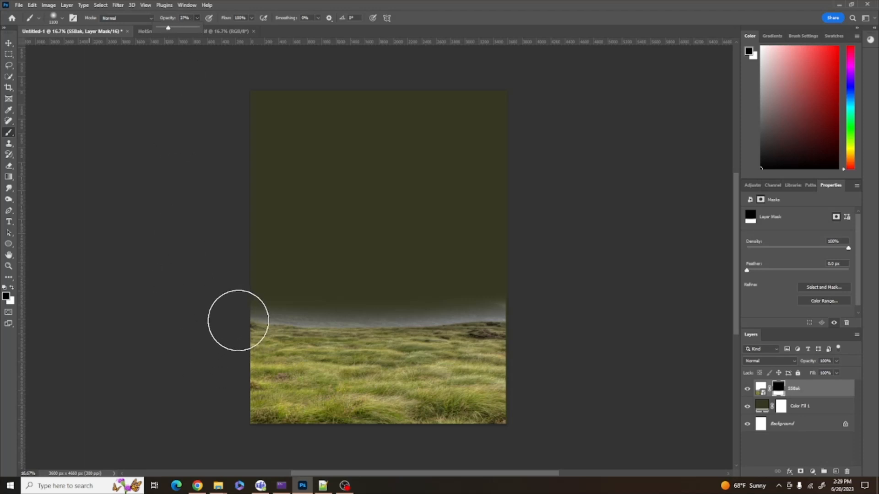
mouse_move(246, 317)
left_mouse_down()
mouse_move(240, 399)
mouse_move(279, 438)
left_mouse_up()
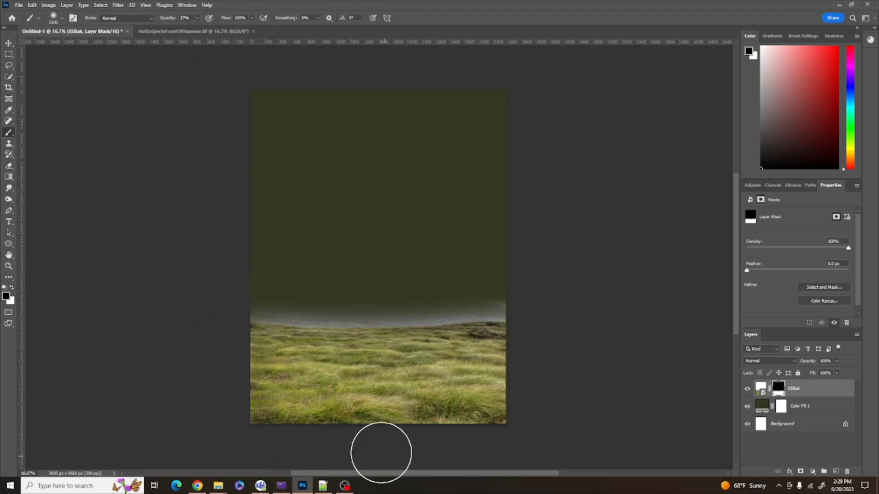
mouse_move(299, 318)
left_mouse_down()
mouse_move(279, 322)
mouse_move(254, 385)
mouse_move(280, 433)
left_mouse_up()
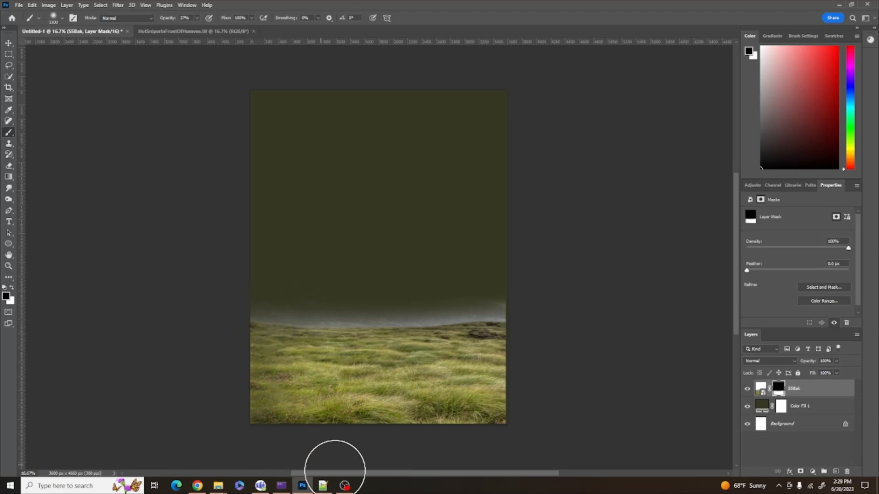
left_click_drag(496, 317, 506, 415)
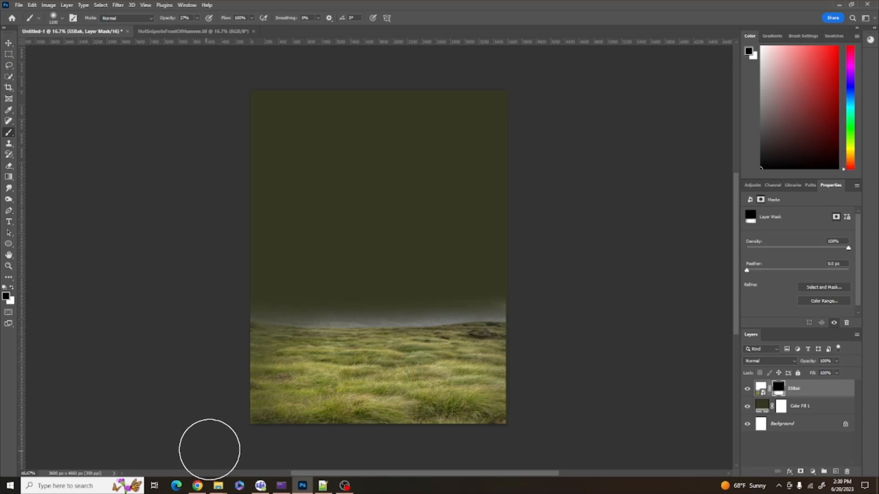
mouse_move(306, 280)
left_mouse_down()
mouse_move(223, 416)
mouse_move(227, 430)
mouse_move(234, 343)
mouse_move(260, 428)
left_mouse_up()
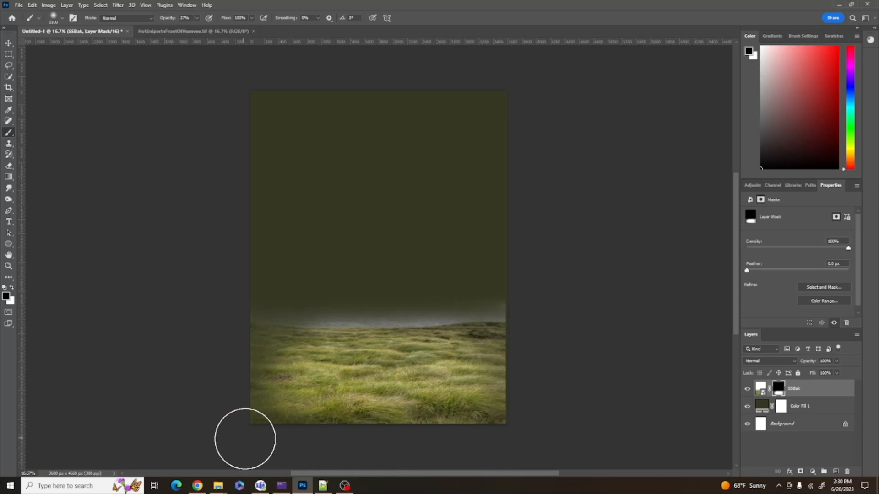
left_click_drag(259, 388, 239, 288)
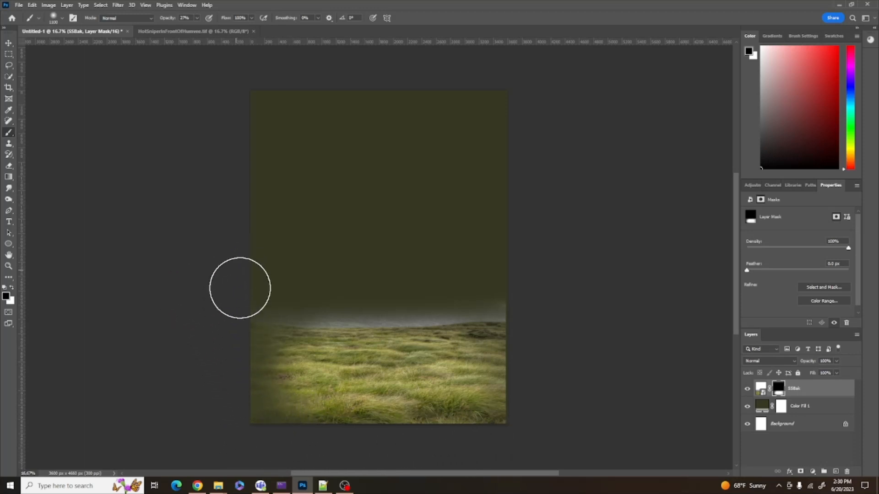
mouse_move(477, 313)
left_mouse_down()
mouse_move(506, 378)
mouse_move(512, 445)
left_mouse_up()
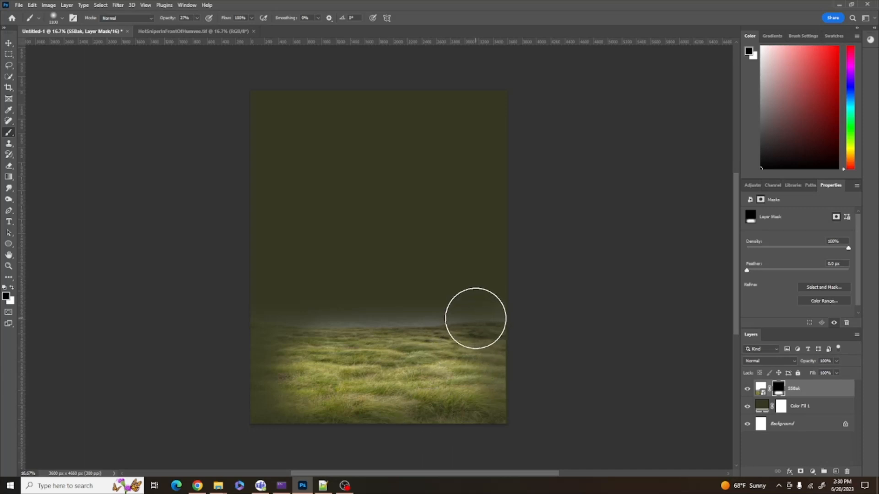
left_click_drag(491, 341, 508, 428)
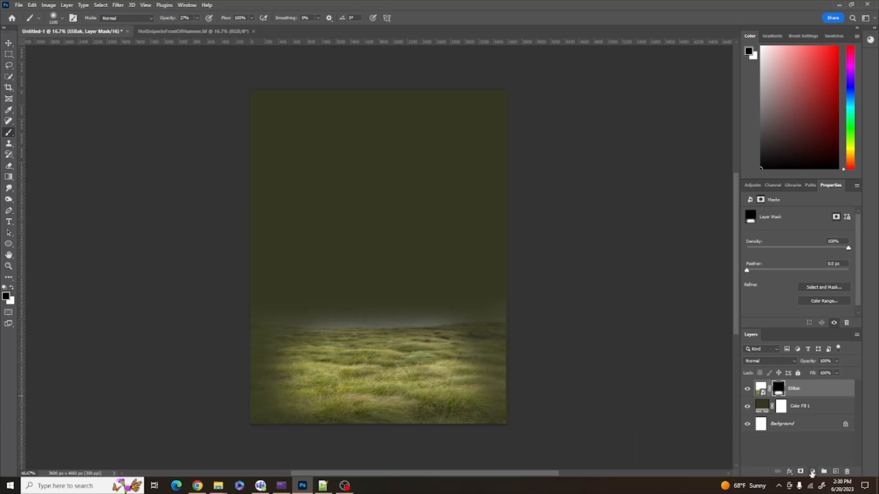
Add a Brightness/Contrast adjustment clipped to the SSBak layer with brightness set to -72
left_click(812, 471)
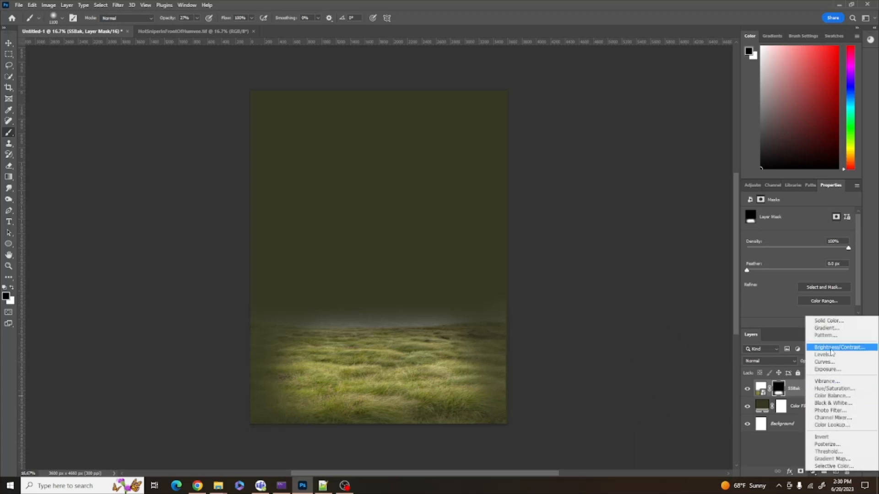
left_click(831, 348)
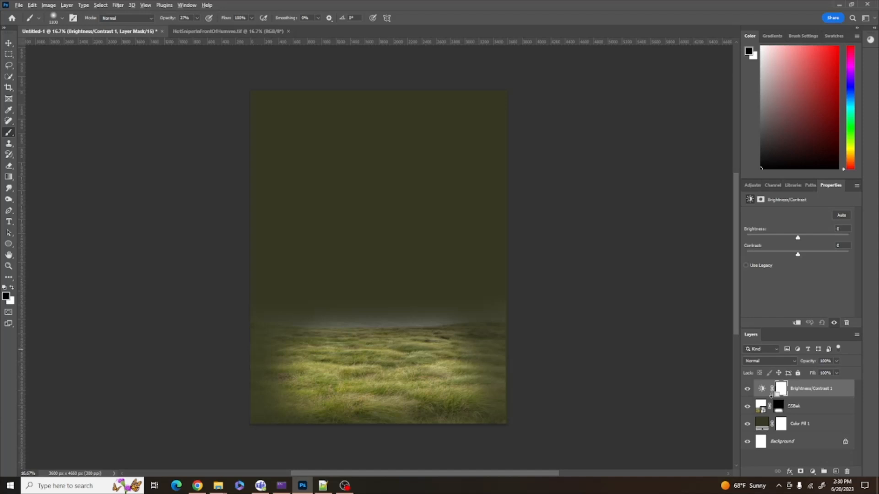
left_click(798, 323)
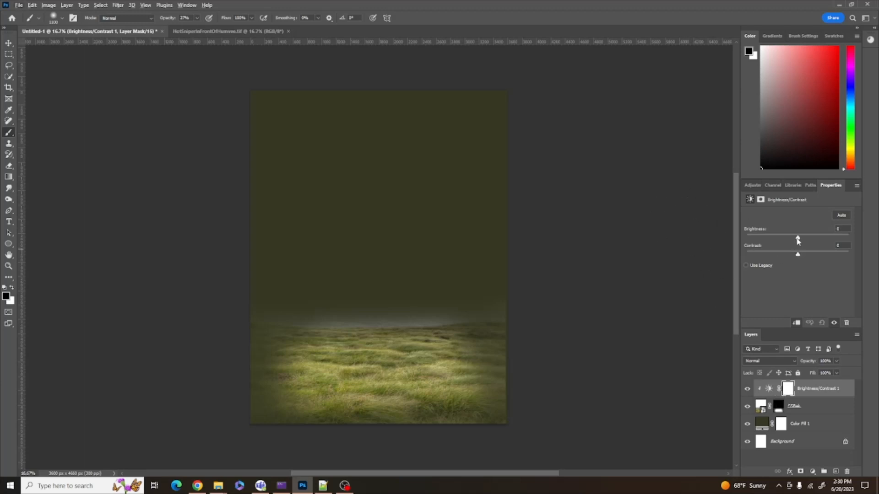
left_click_drag(797, 239, 779, 239)
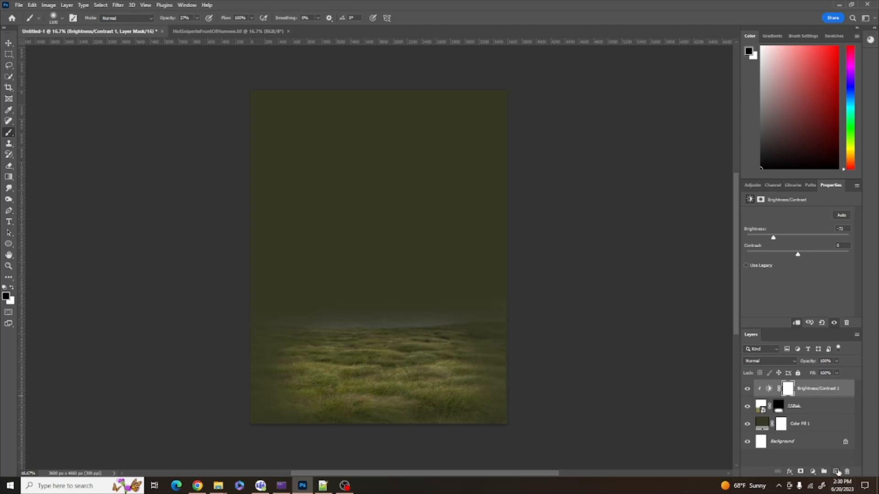
Add a new layer above the adjustment and prepare a smaller brush with foreground color a8d900
left_click(836, 471)
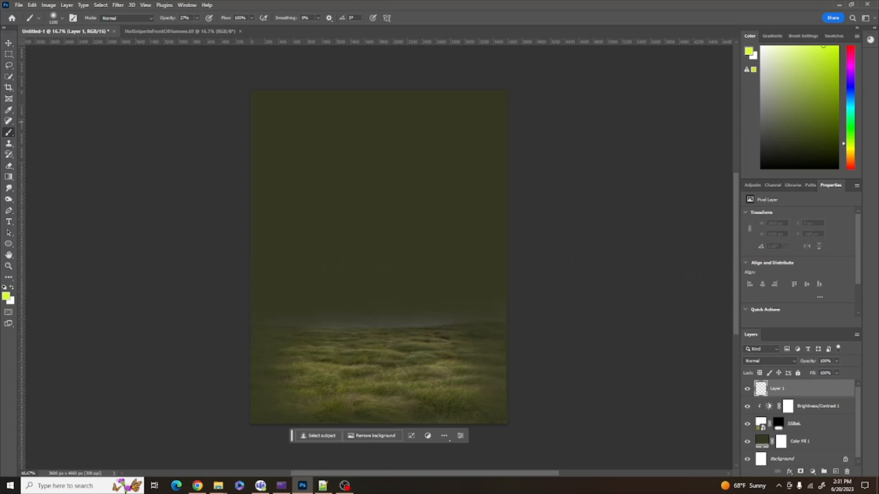
key("alt+Tab")
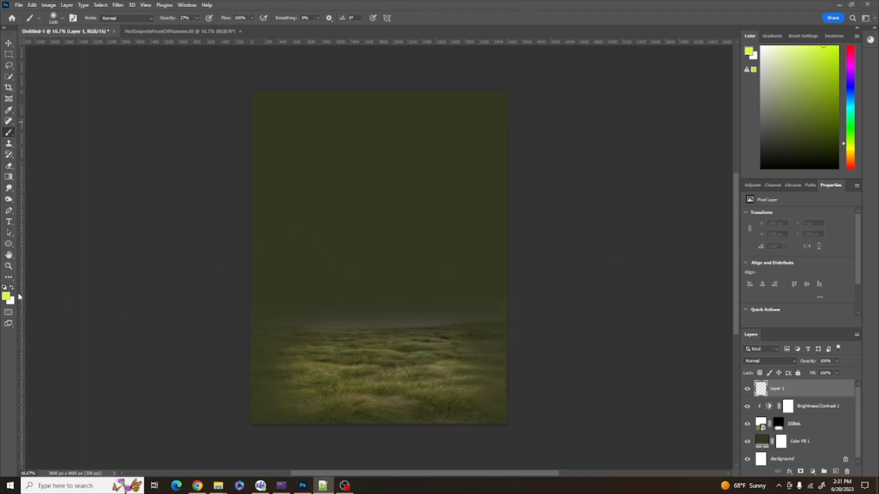
left_click(6, 296)
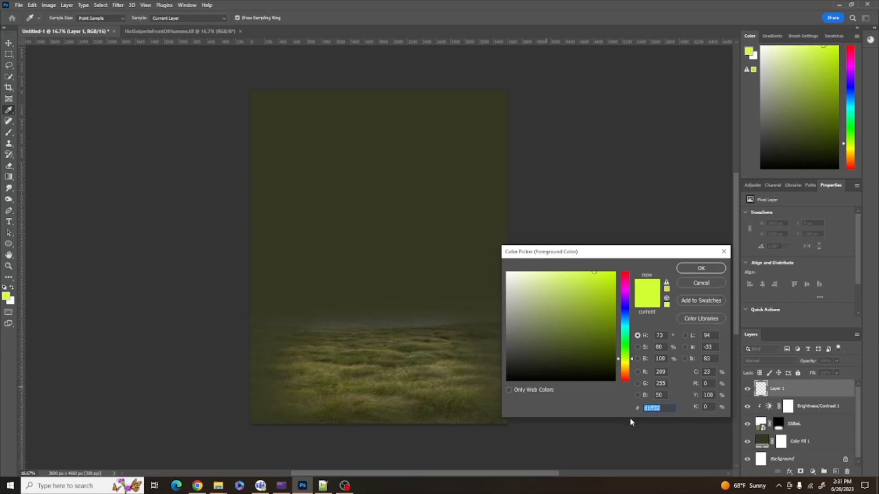
type("a8d900")
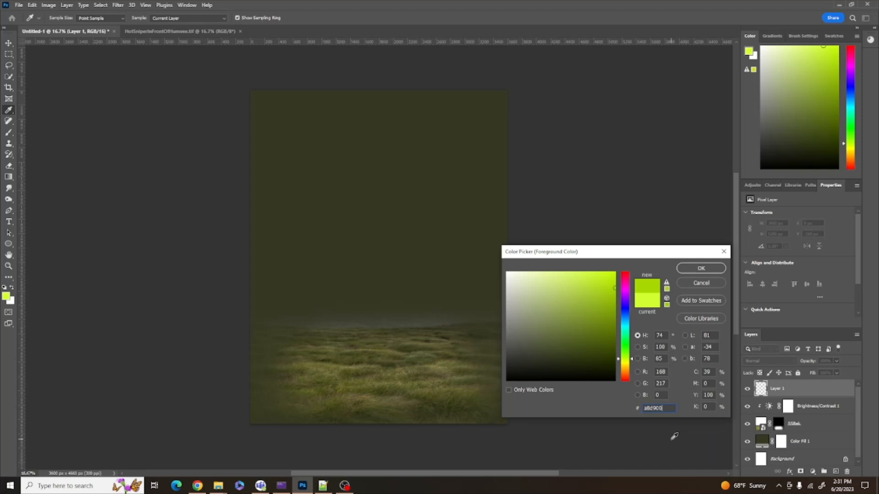
left_click(699, 269)
key("b")
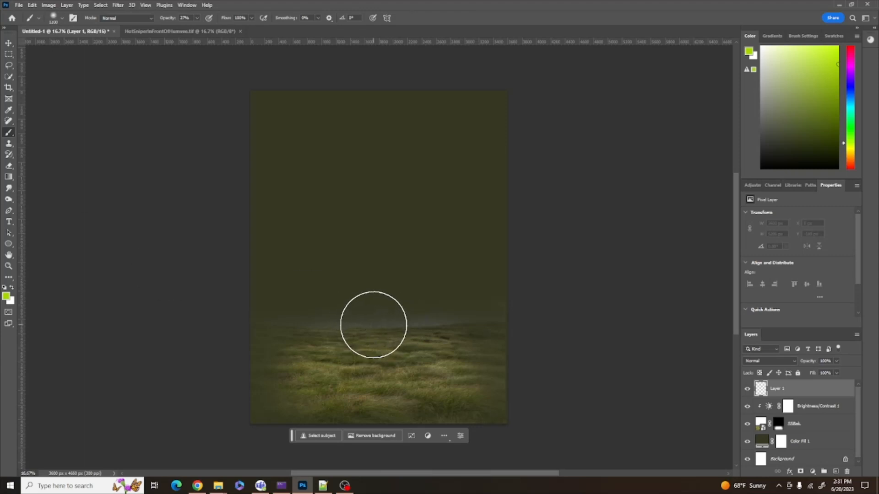
key("p")
key("b")
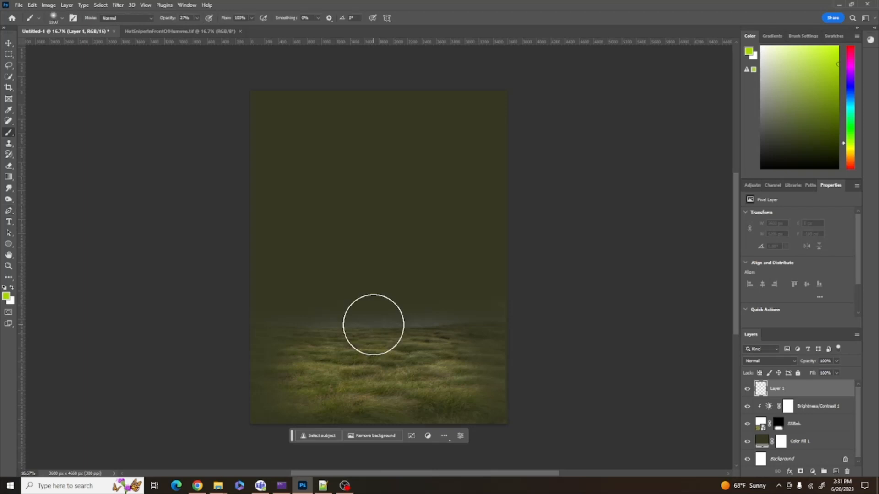
key("bracketleft")
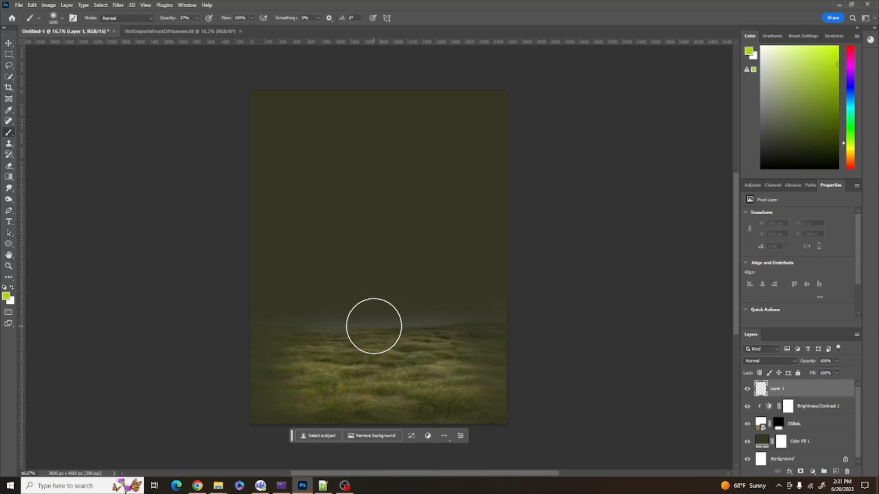
left_click(374, 319)
left_click(373, 319)
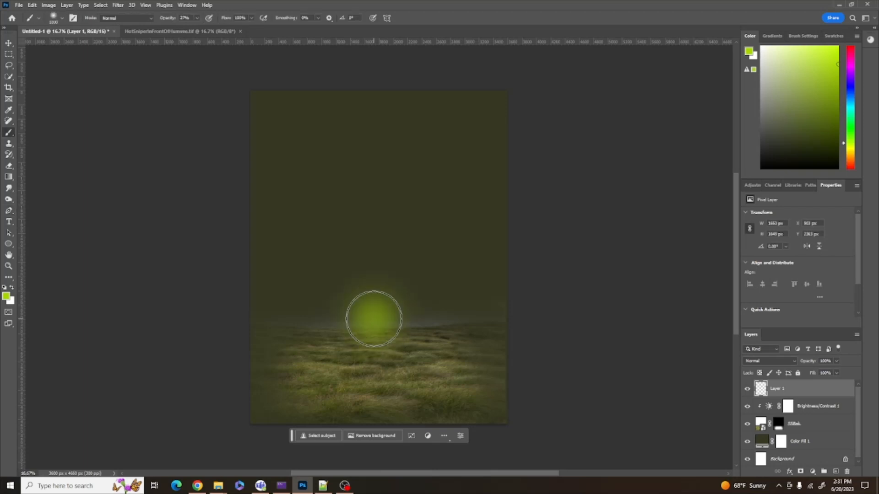
left_click(374, 319)
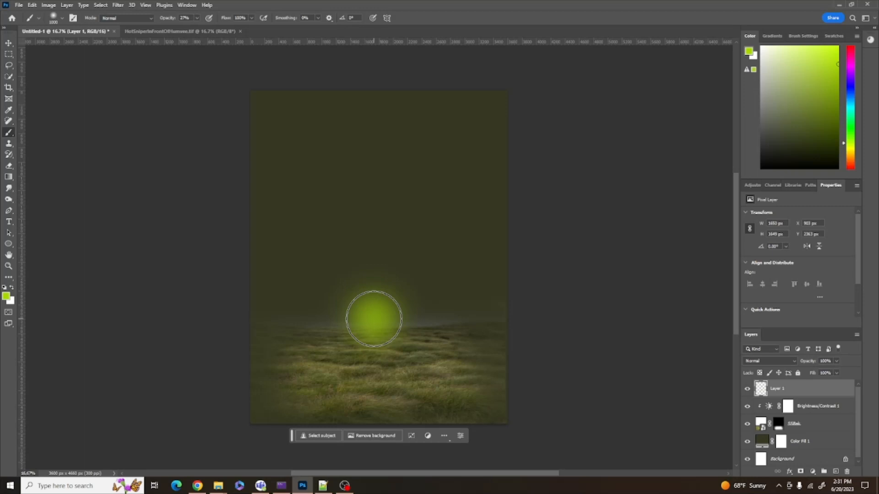
key("ctrl+z")
key("ctrl+z")
key("ctrl+z")
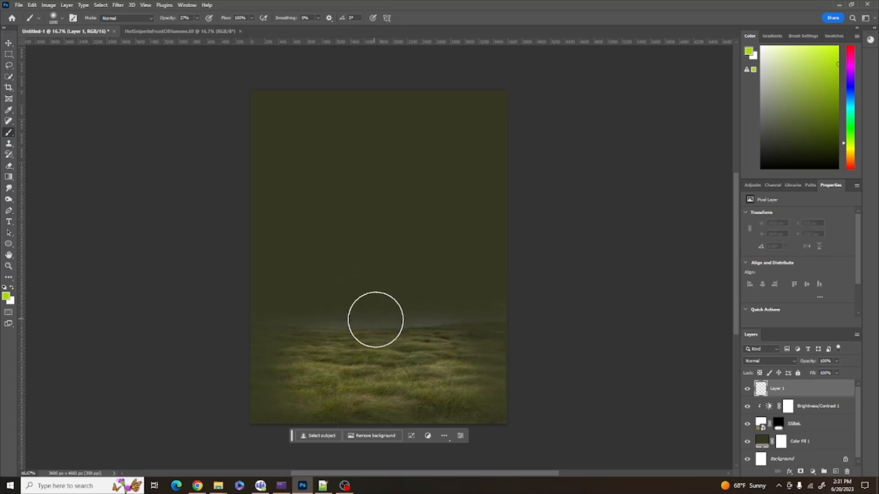
Set the brush opacity to 100% and paint one soft green glow spot at the middle of the horizon on Layer 1
left_click(197, 18)
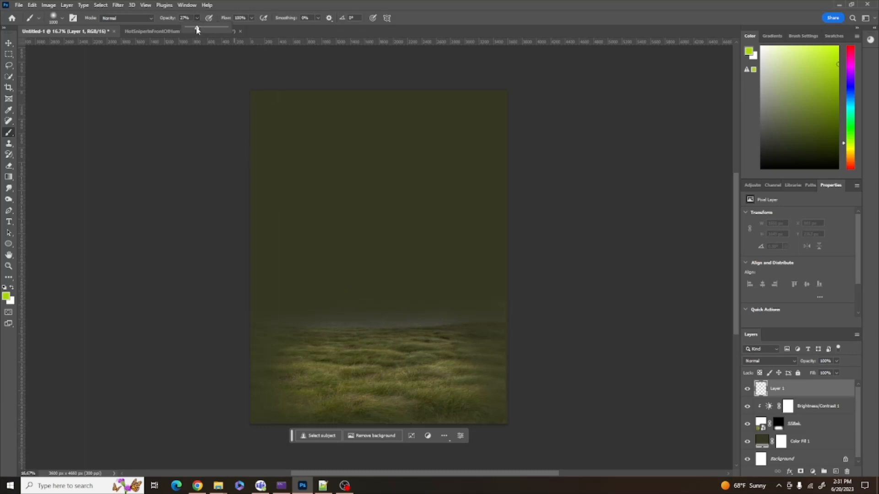
left_click(375, 313)
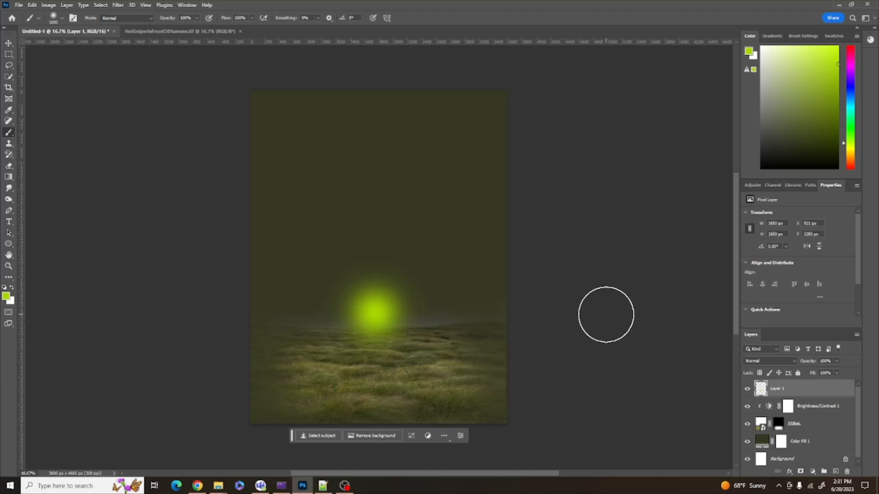
Distort the green glow on Layer 1 into a tall vertical beam through the horizon, about 118% wide and 367% high
key("ctrl+t")
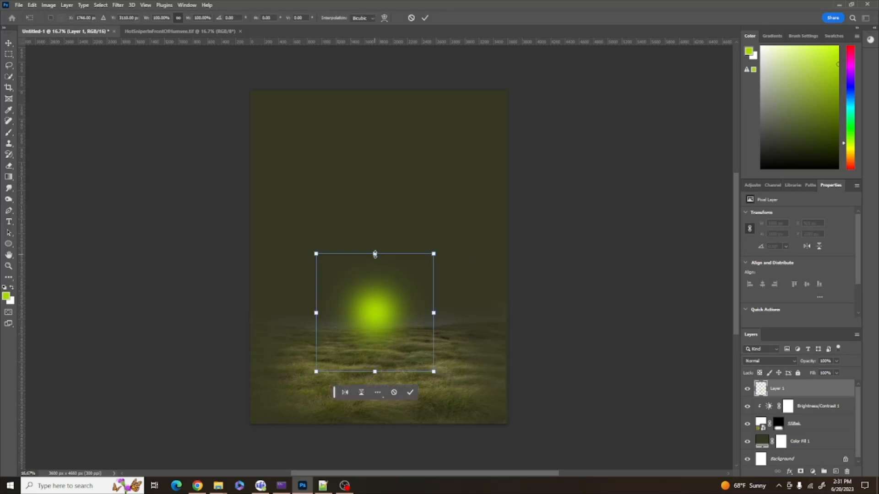
right_click(395, 294)
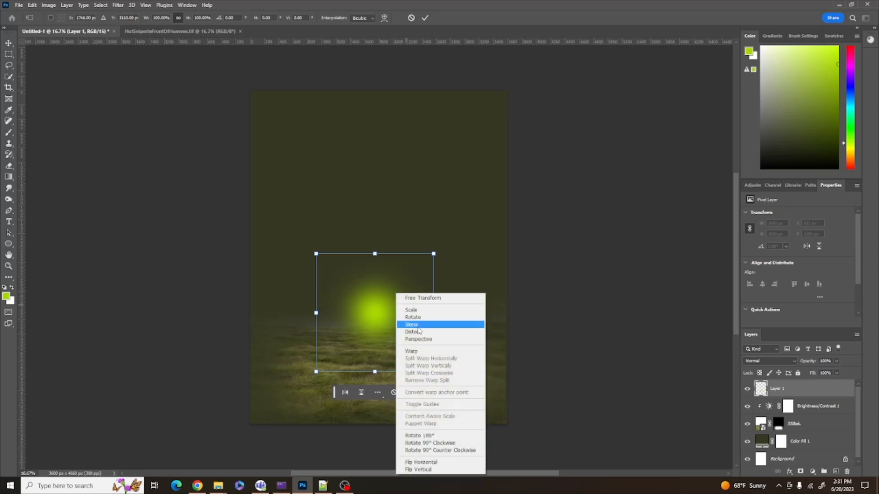
left_click(416, 333)
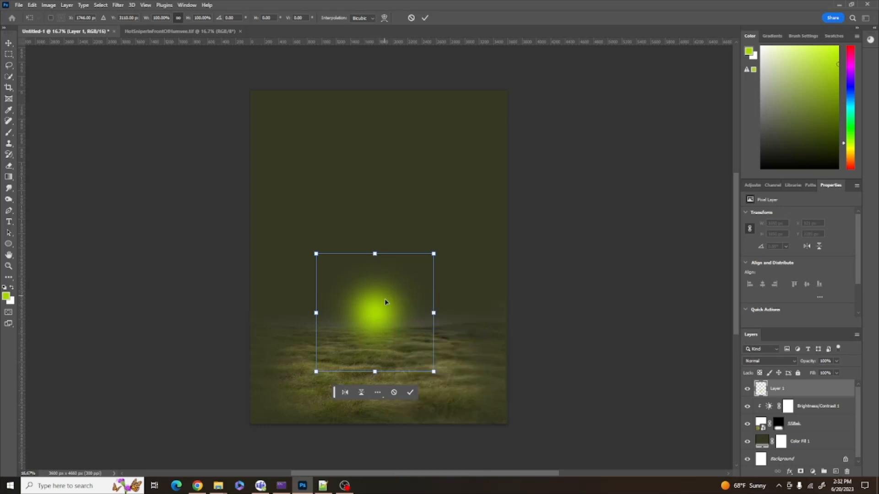
left_click_drag(375, 254, 373, 91)
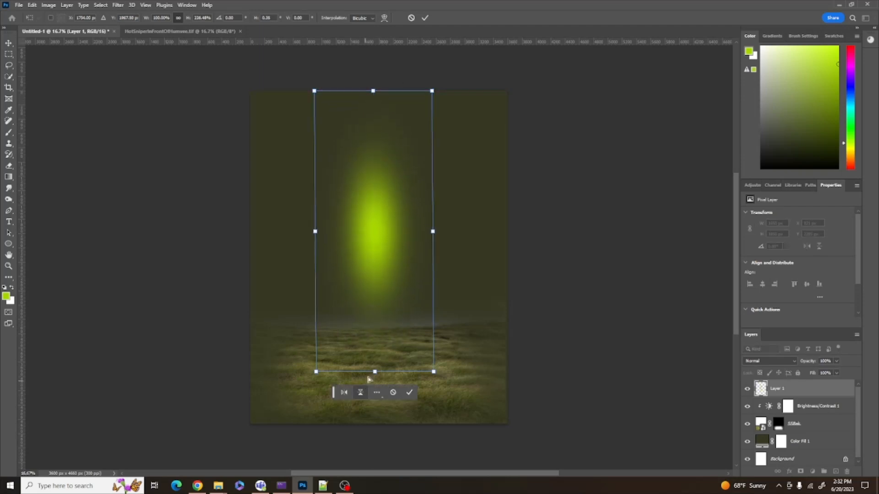
left_click_drag(374, 373, 371, 428)
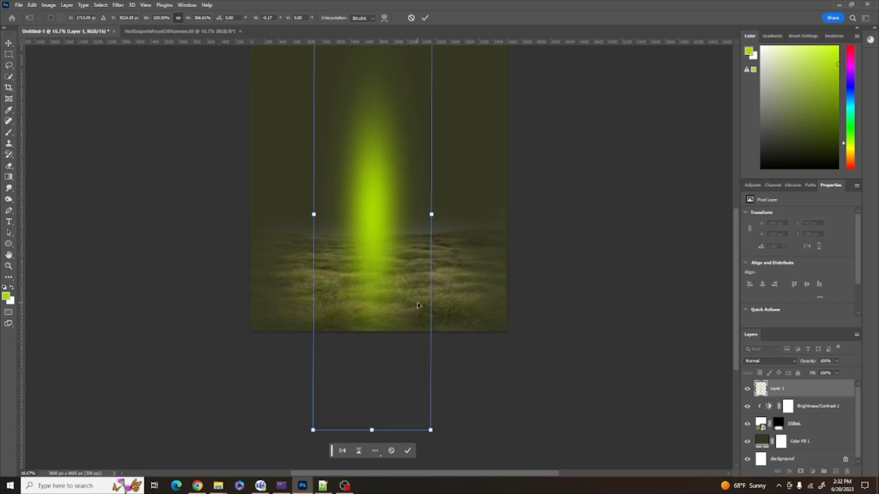
left_click_drag(416, 304, 414, 315)
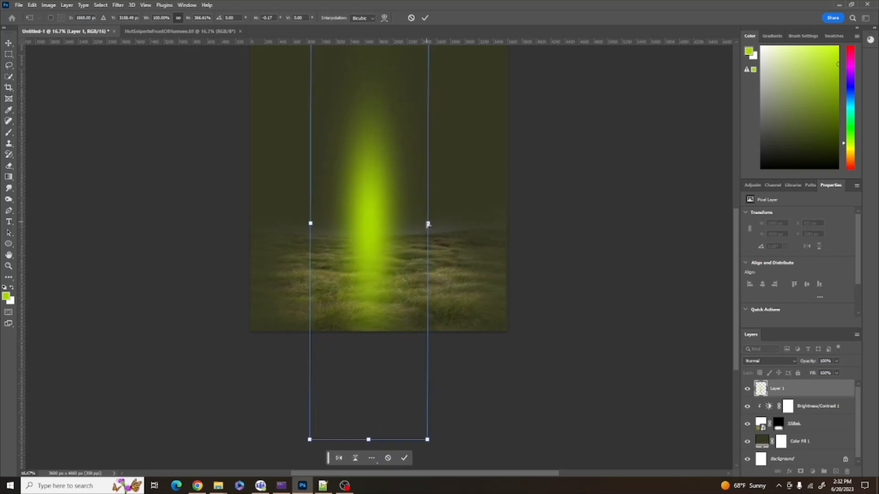
left_click_drag(428, 223, 441, 223)
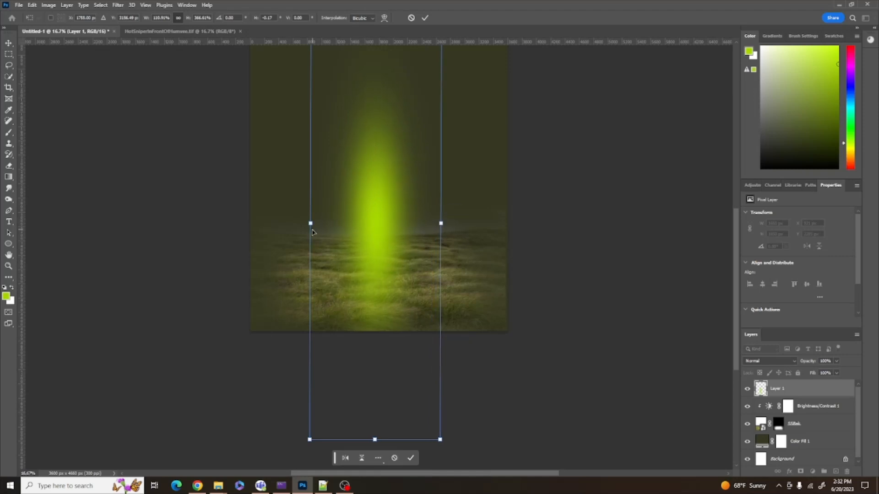
left_click_drag(310, 224, 302, 224)
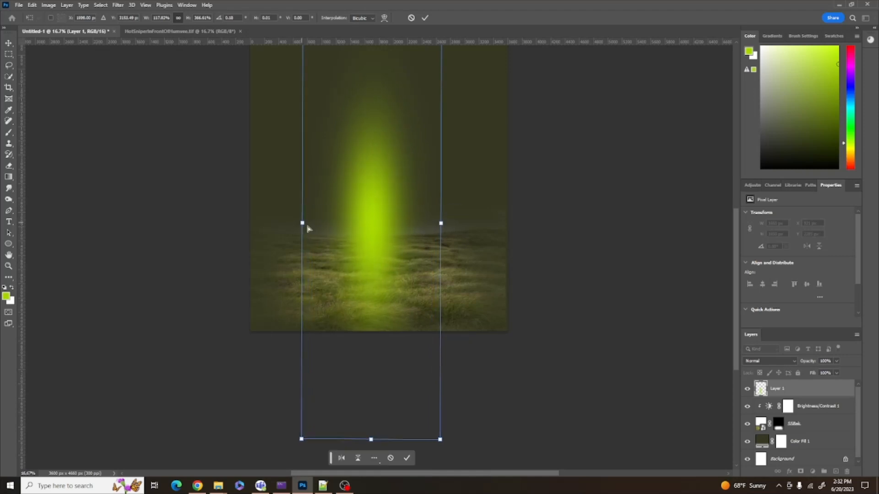
left_click(425, 17)
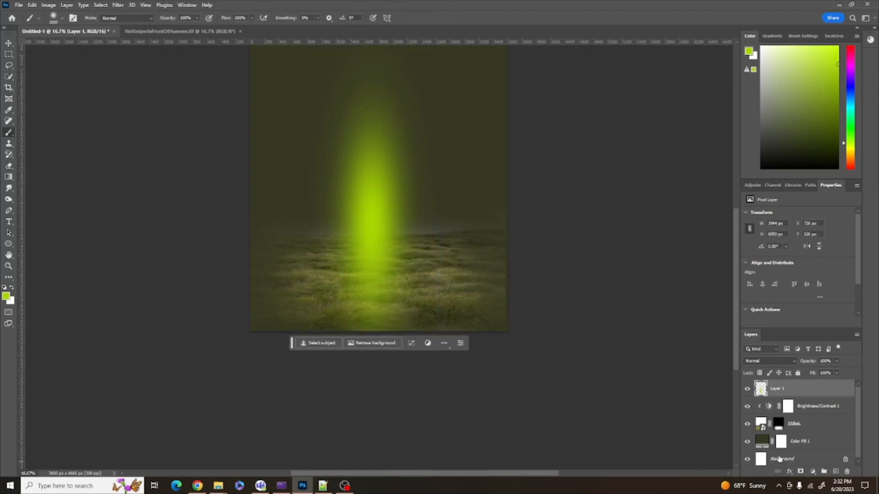
Add a new layer above Layer 1 and set the foreground color to d1ff32 for the brush
left_click(835, 471)
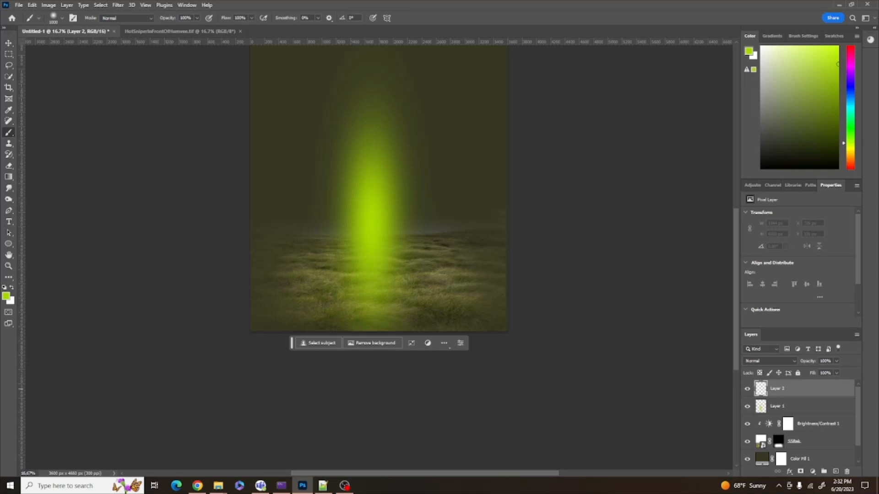
key("alt+Tab")
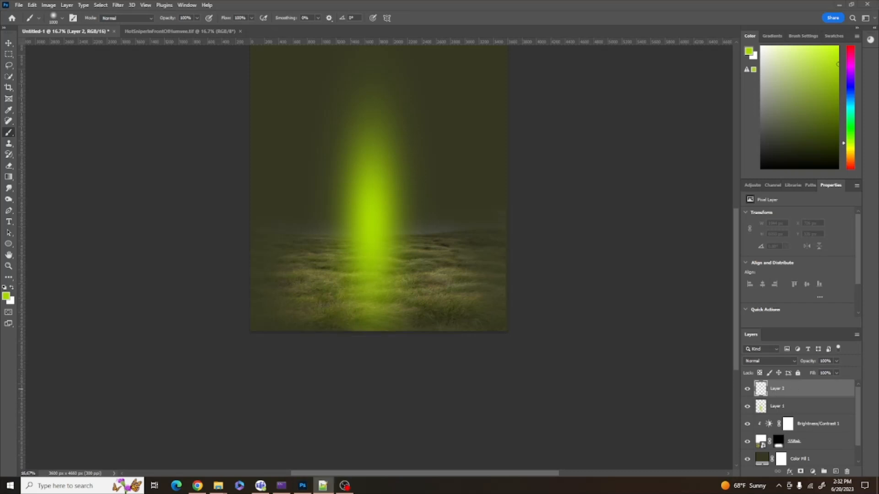
key("alt+Tab")
left_click(6, 296)
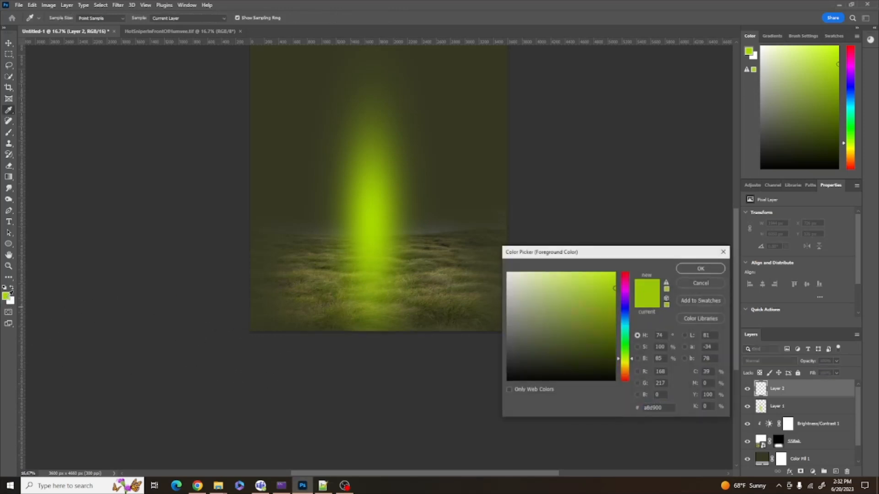
left_click_drag(667, 407, 636, 407)
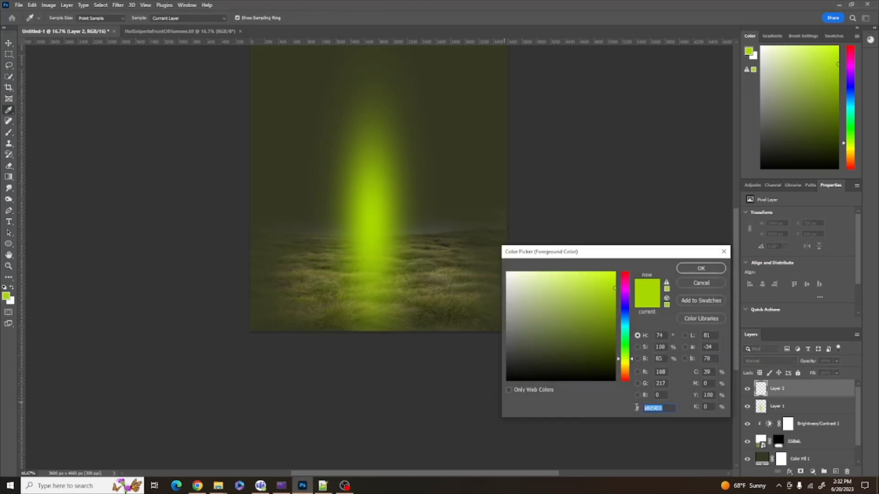
key("BackSpace")
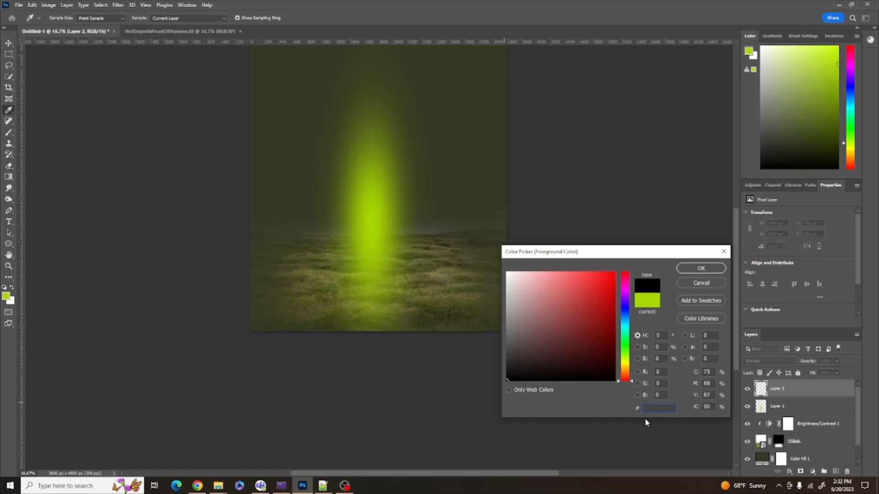
type("d1ff32")
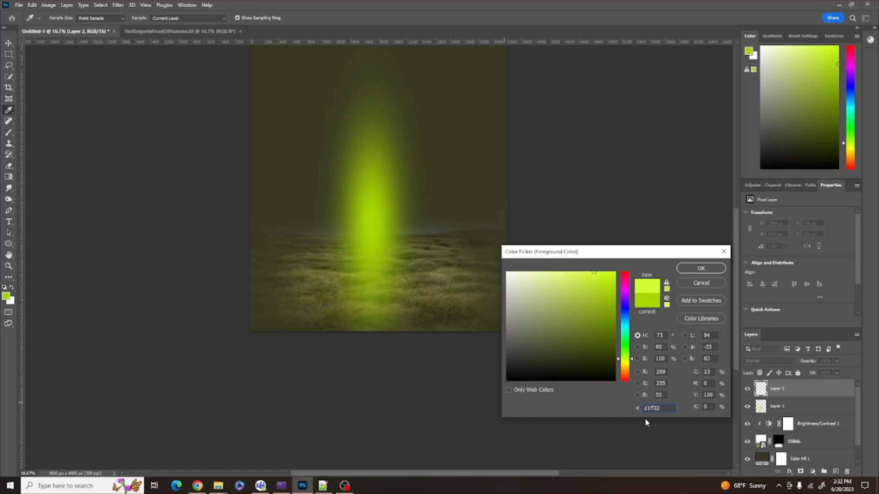
left_click(701, 269)
key("b")
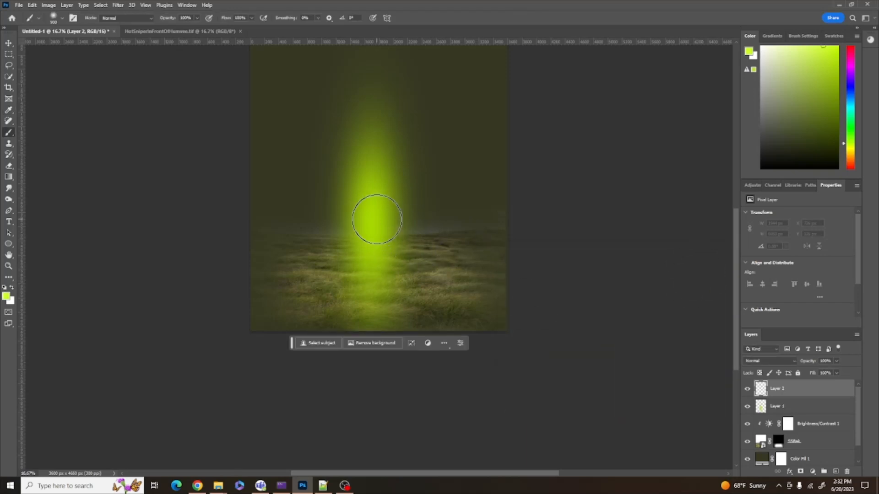
Reduce the brush size to 500 px and paint one brighter glow spot inside the beam at the horizon on Layer 2
key("bracketleft")
key("bracketleft")
key("bracketleft")
key("bracketleft")
left_click(374, 228)
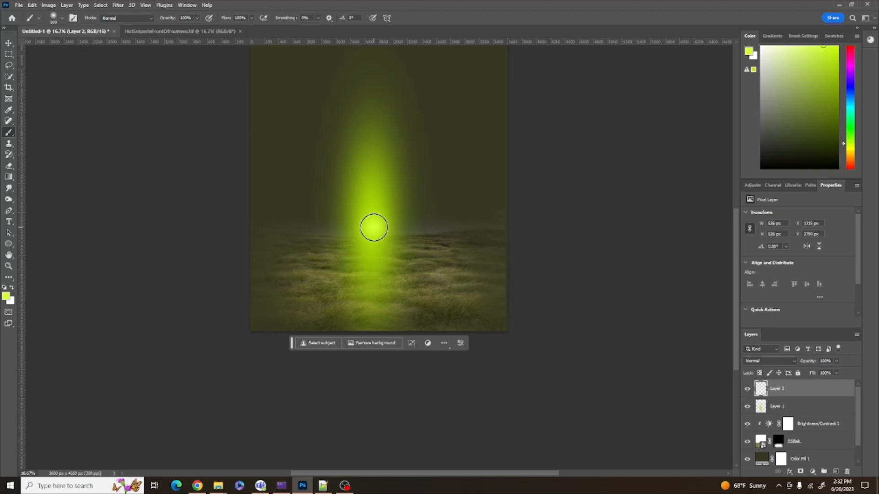
Distort the Layer 2 glow into a narrower bright core inside the beam, about 123% wide and 486% high
key("ctrl+t")
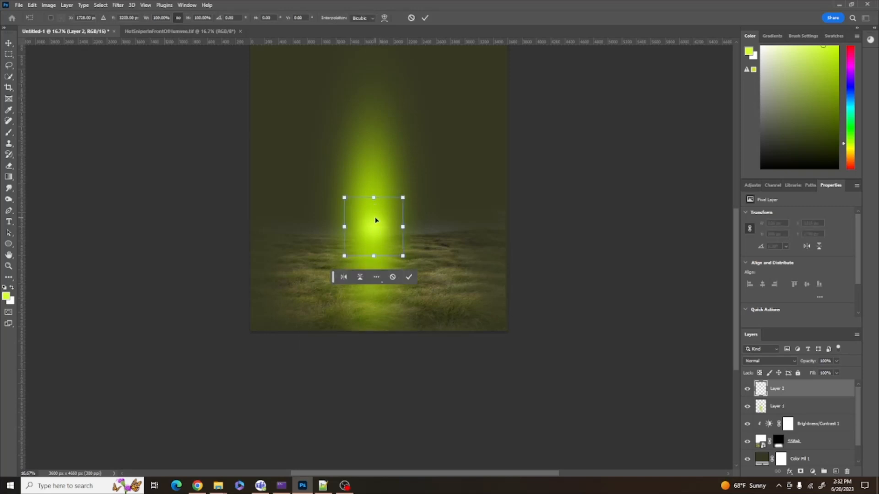
right_click(375, 220)
left_click(393, 257)
left_click_drag(374, 197, 372, 96)
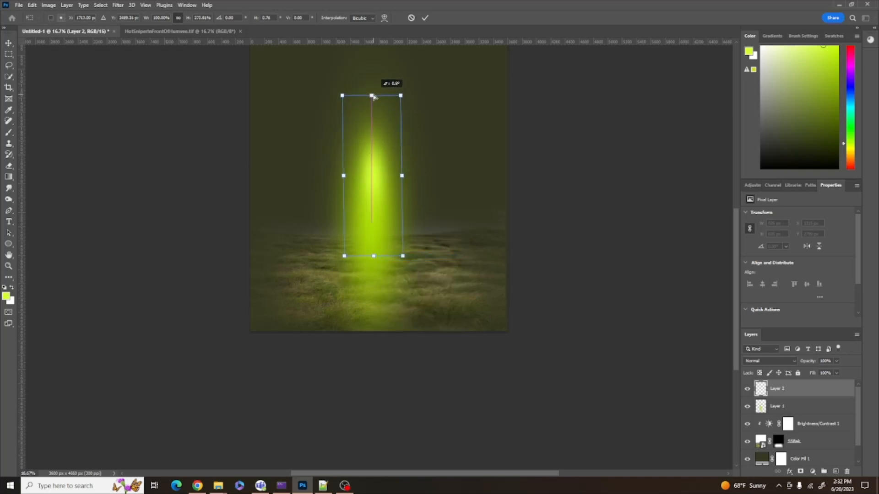
left_click_drag(374, 256, 371, 382)
left_click_drag(387, 239, 407, 262)
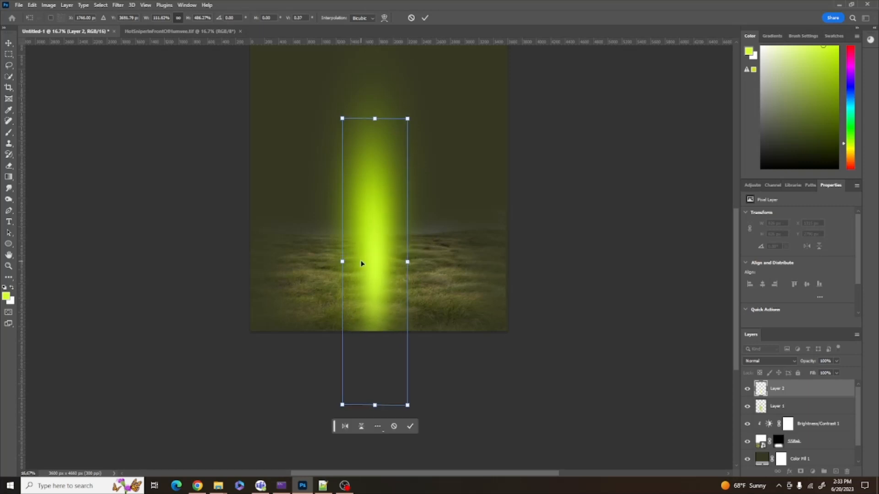
left_click_drag(342, 261, 336, 263)
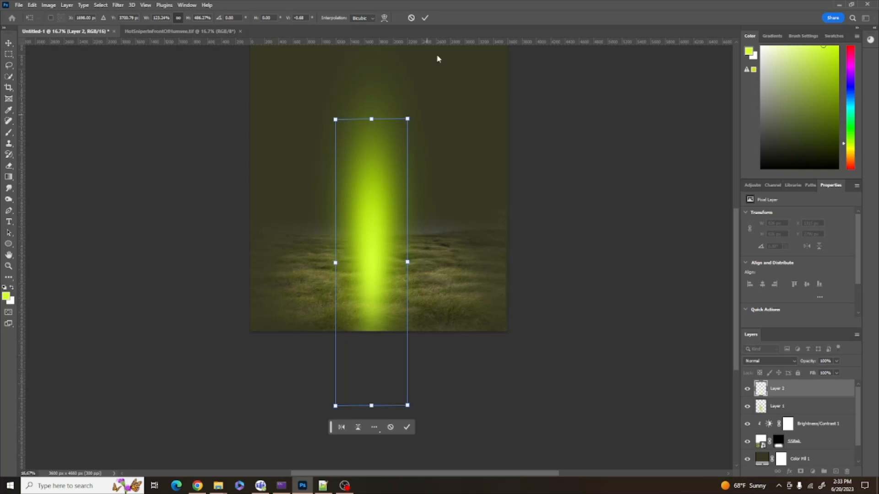
left_click(425, 18)
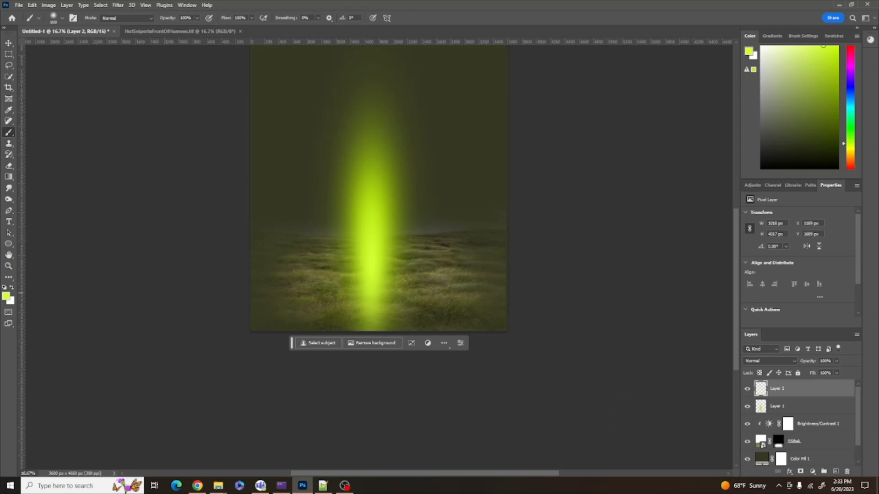
Place the Humvee image from the file explorer and scale it to about 93.6%, centred with its tires near the bottom of the grass
key("alt+Tab")
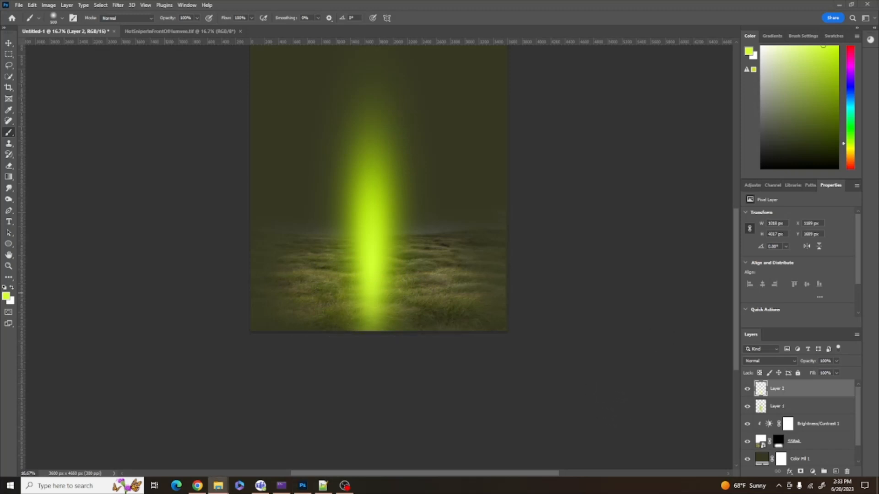
left_click_drag(878, 320, 358, 230)
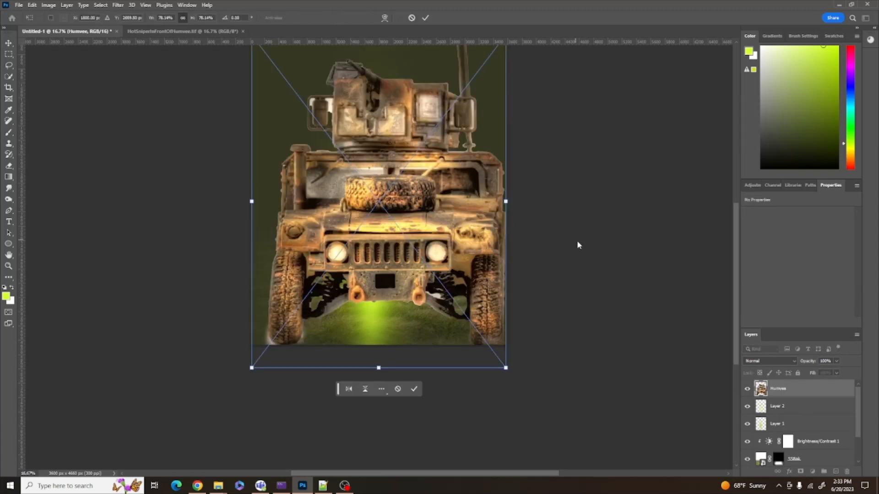
left_click_drag(412, 233, 395, 185)
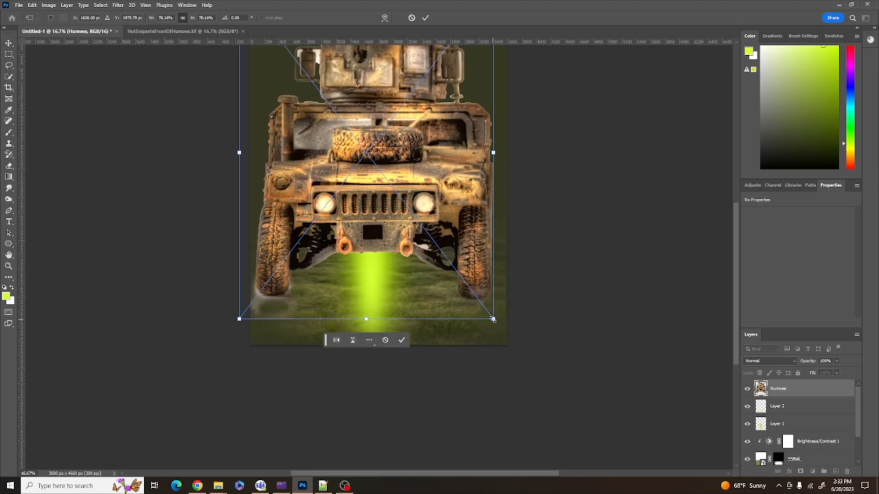
left_click_drag(493, 320, 555, 320)
left_click_drag(239, 350, 174, 359)
left_click_drag(310, 267, 312, 223)
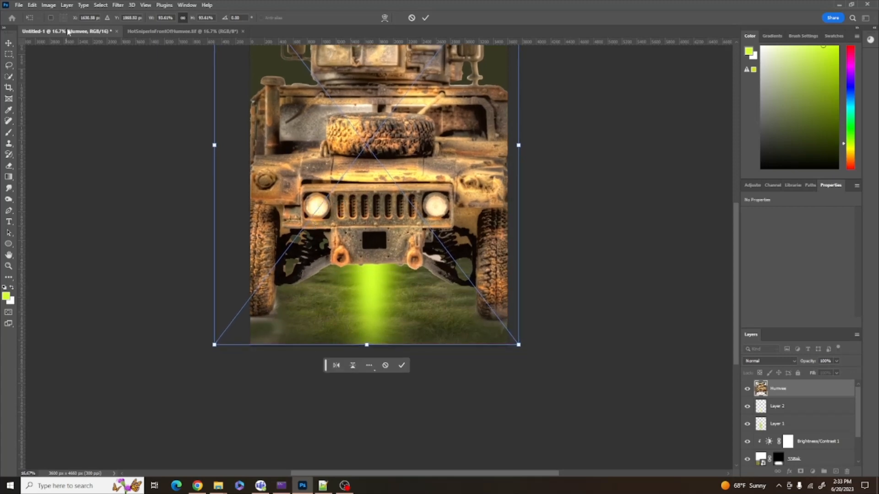
left_click(425, 17)
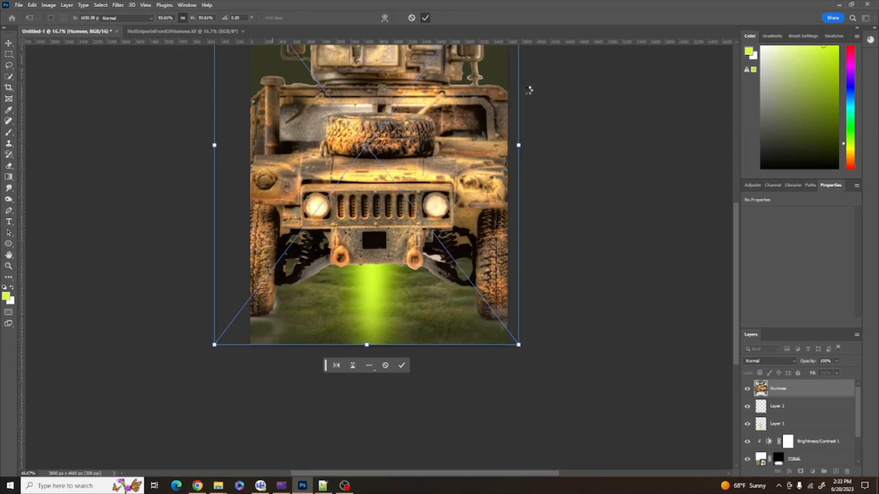
Add a Multiply inner shadow to the Humvee layer with 77% opacity, 61 px distance and 59 px size, angling the light slightly rightward
right_click(835, 393)
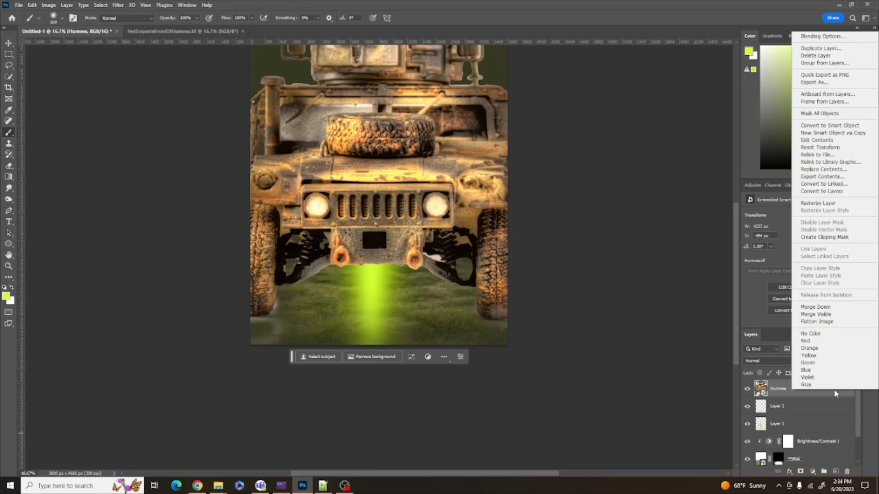
left_click(830, 36)
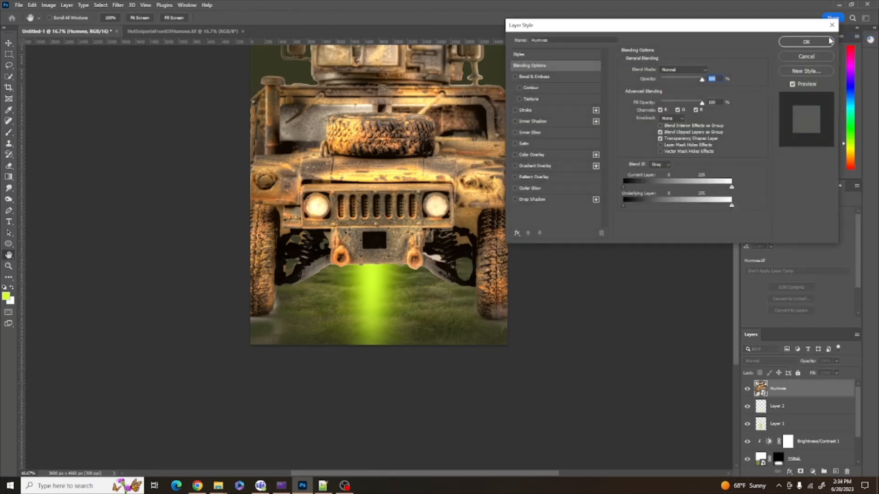
left_click(515, 121)
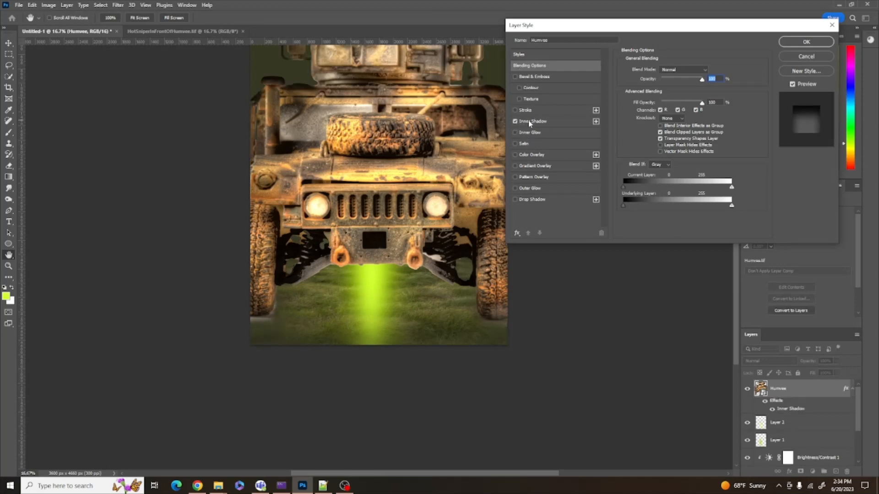
left_click(530, 121)
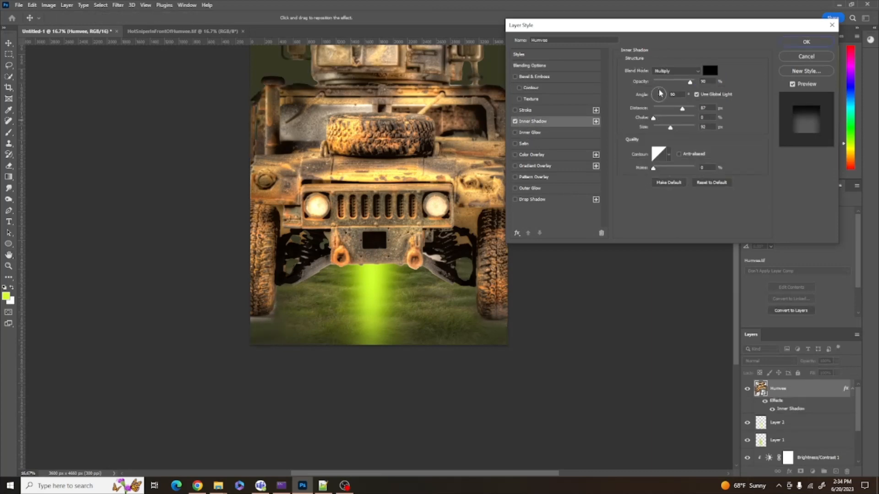
left_click_drag(659, 90, 662, 91)
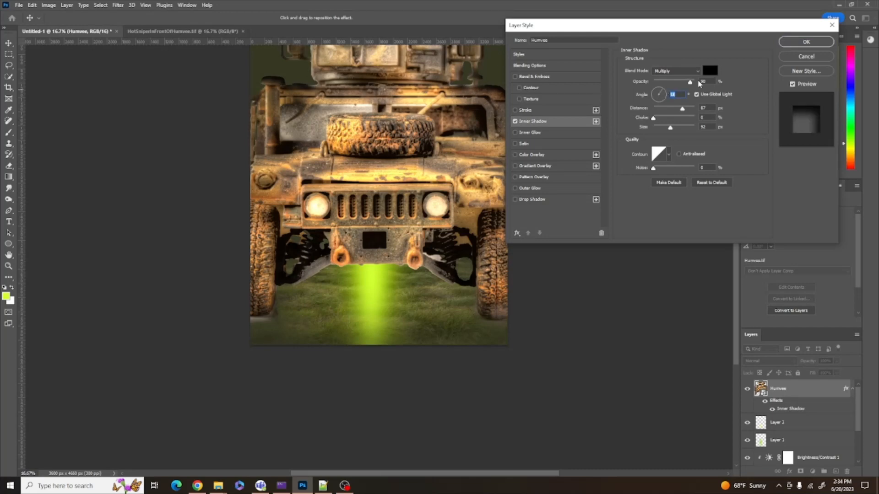
left_click_drag(690, 83, 686, 85)
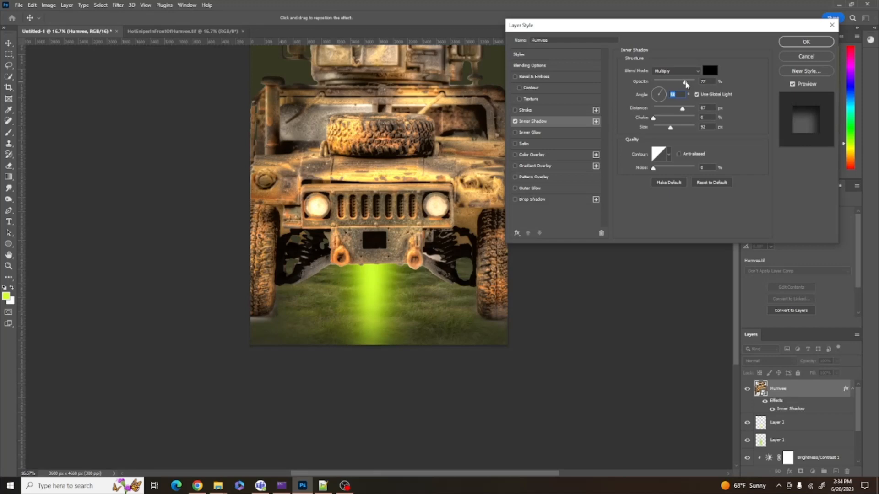
mouse_move(670, 127)
left_mouse_down()
mouse_move(656, 130)
mouse_move(672, 135)
mouse_move(664, 134)
mouse_move(678, 109)
mouse_move(656, 123)
left_mouse_up()
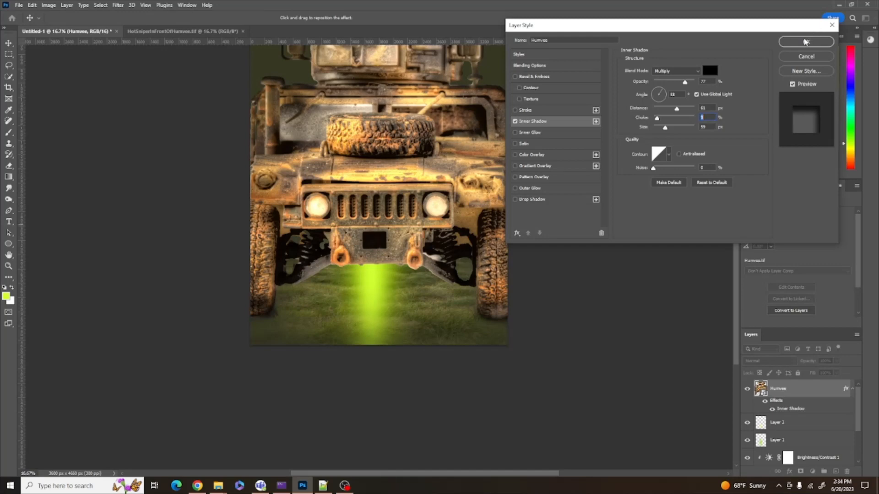
left_click(805, 43)
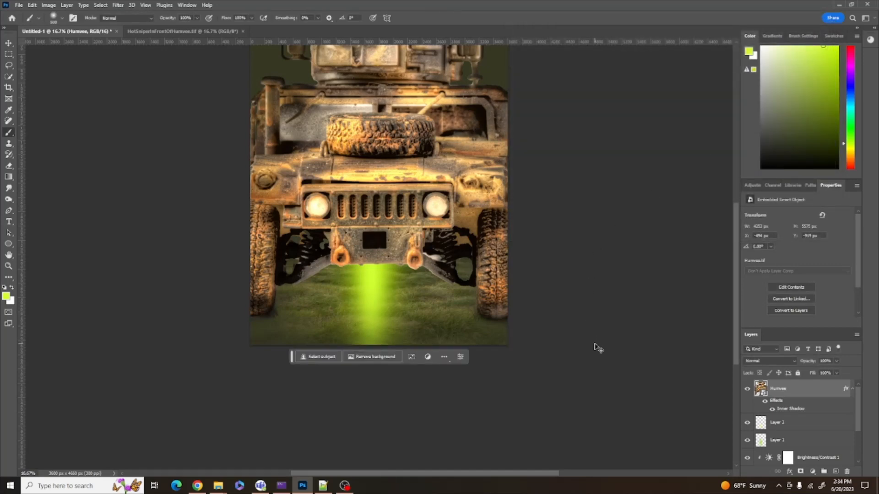
Nudge the Humvee about 40 px to the right with Free Transform and commit the new position
key("ctrl+t")
key("shift+Right")
key("shift+Right")
key("shift+Right")
key("shift+Right")
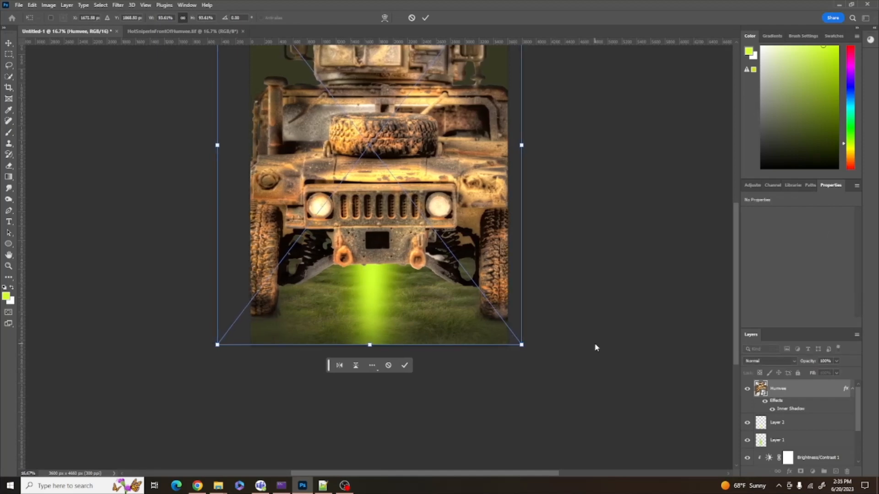
left_click(425, 18)
key("b")
scroll(608, 214, "up", 3)
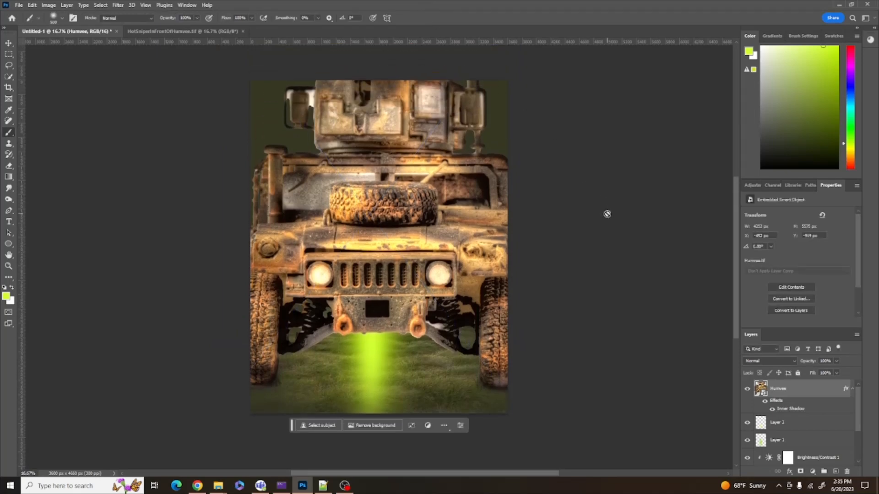
scroll(607, 214, "down", 2)
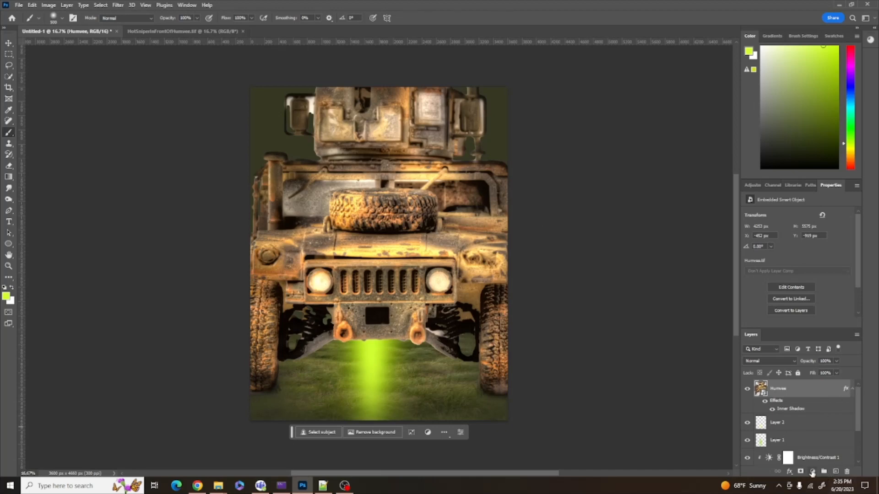
Add a Selective Color adjustment above the Humvee with Neutrals at Cyan +13, Magenta +3, Yellow +20 and Black +16
left_click(813, 472)
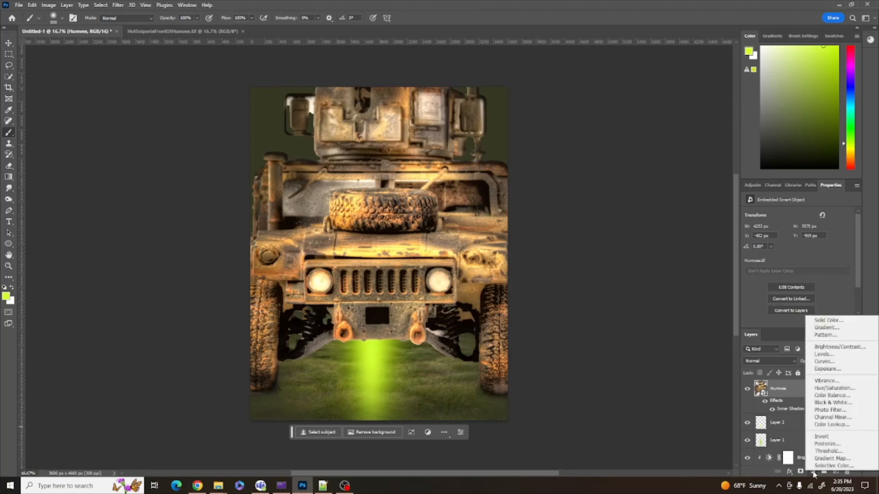
left_click(832, 465)
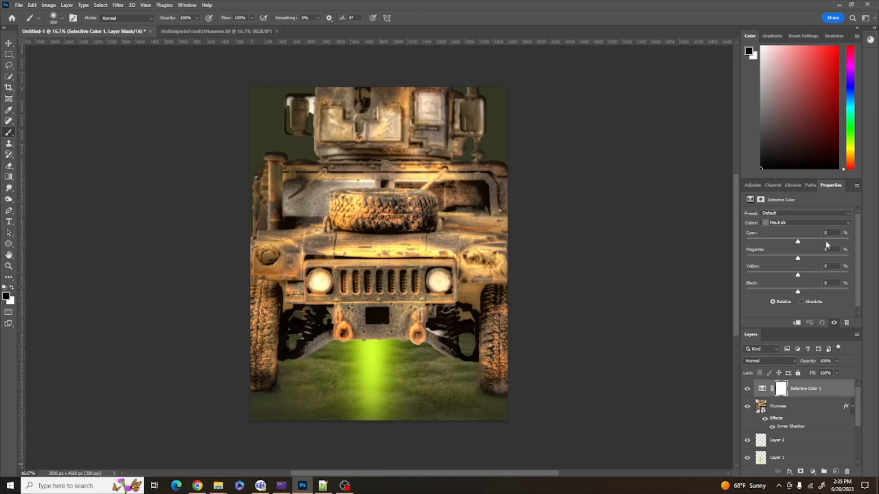
left_click_drag(798, 244, 805, 245)
left_click_drag(797, 260, 800, 260)
left_click_drag(798, 275, 807, 294)
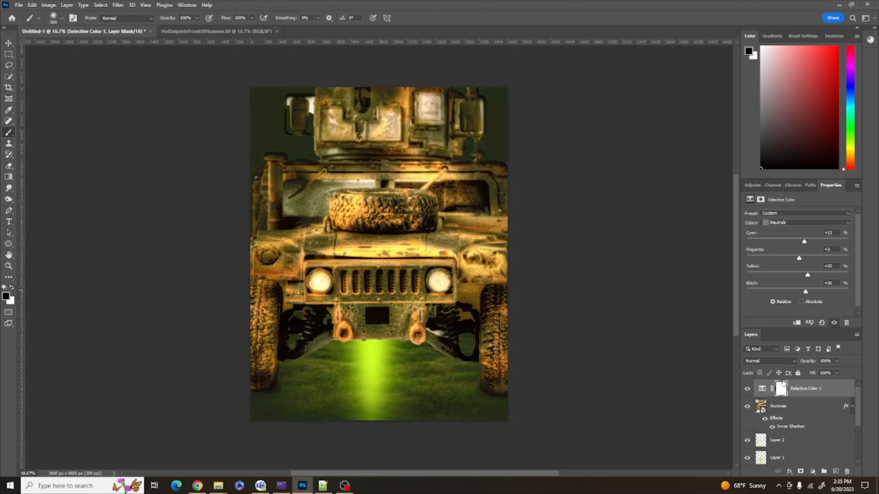
Compare the composite with and without the Selective Color adjustment layer
left_click(747, 389)
left_click(748, 390)
left_click(748, 390)
left_click(747, 389)
left_click(747, 389)
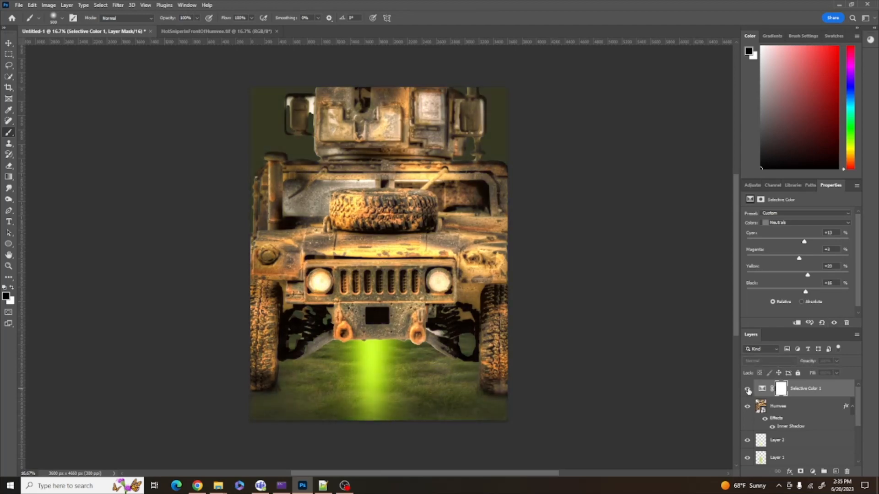
left_click(748, 390)
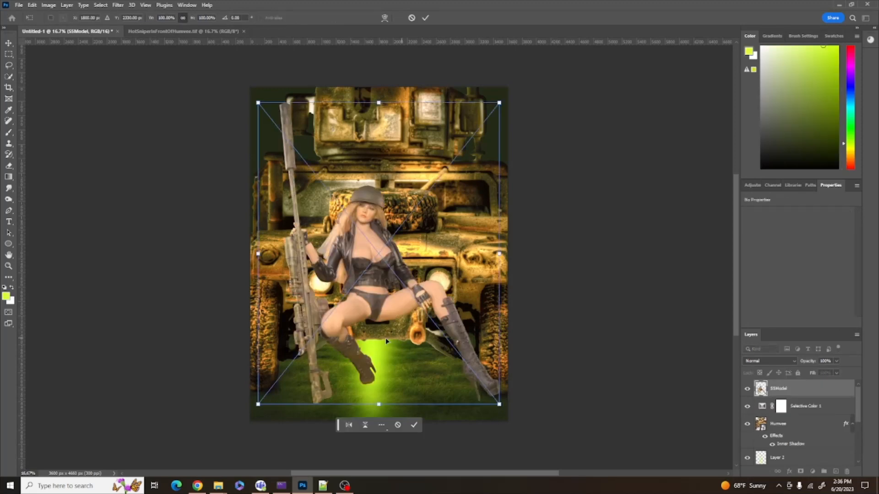
Position the SSModel cutout about 186 px further left and slightly lower on the grass, and commit its placement
left_click_drag(385, 337, 386, 353)
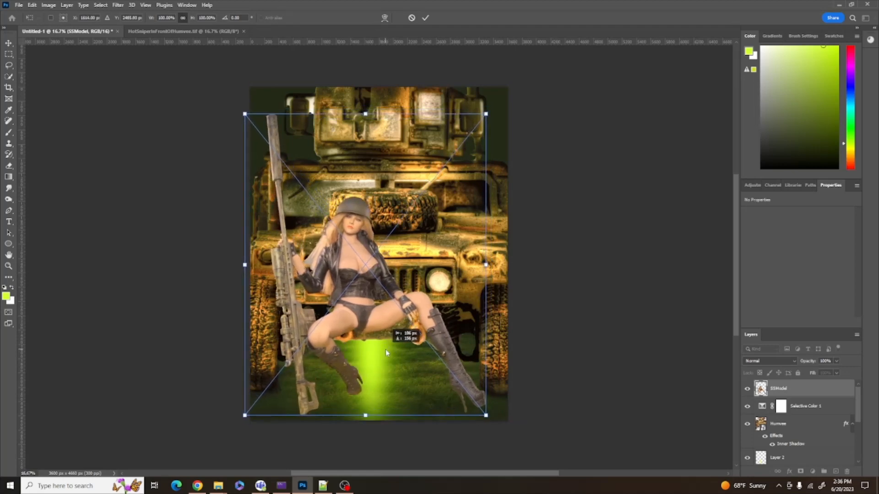
left_click(425, 18)
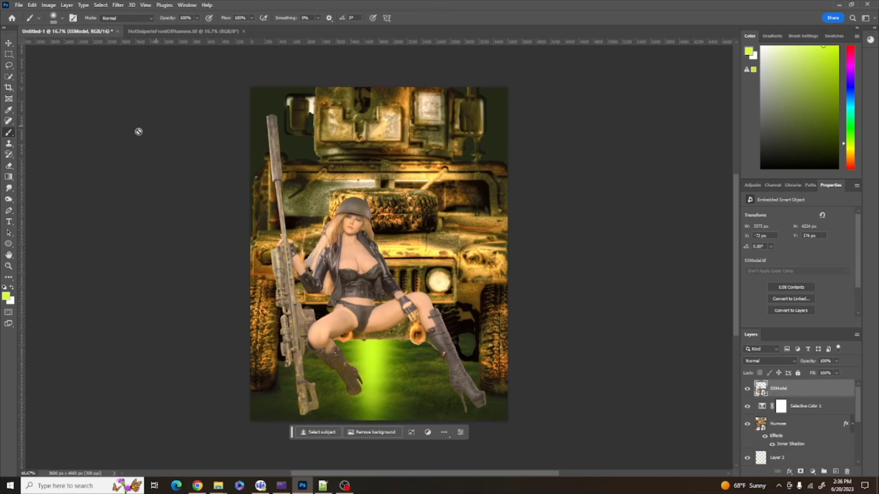
Start a Camera Raw filter on the SSModel layer and set Clarity to -40
left_click(118, 5)
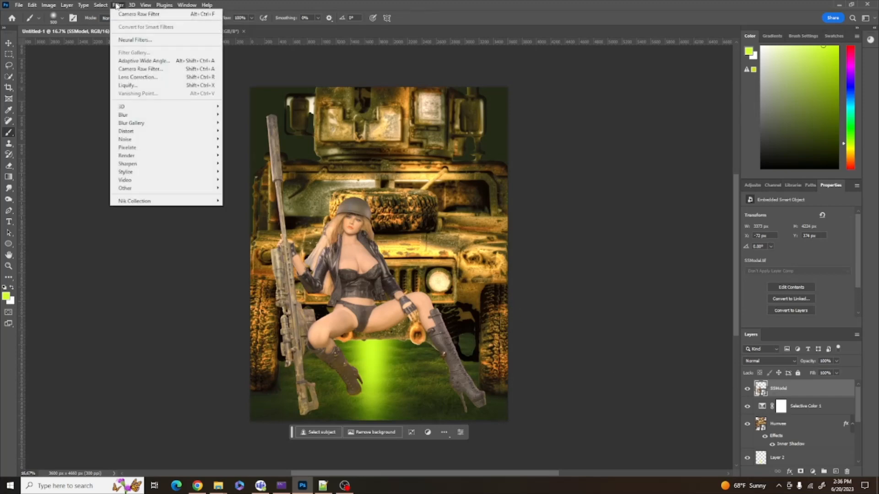
left_click(139, 69)
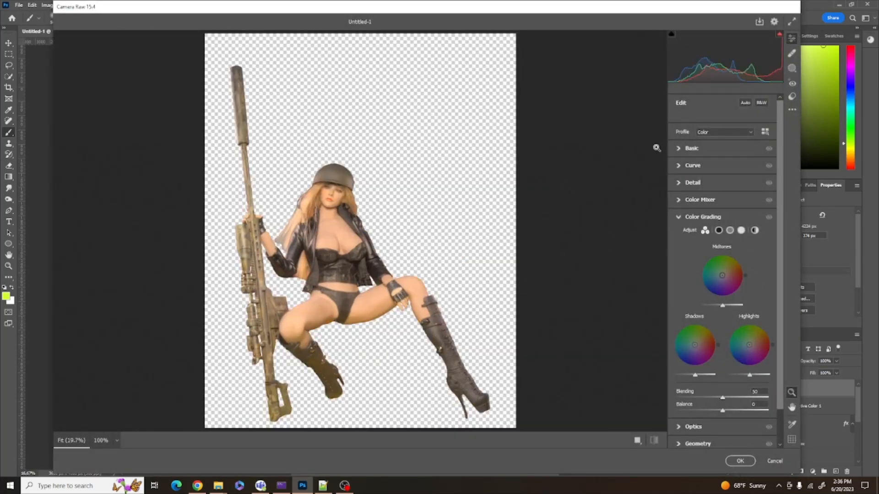
left_click(680, 150)
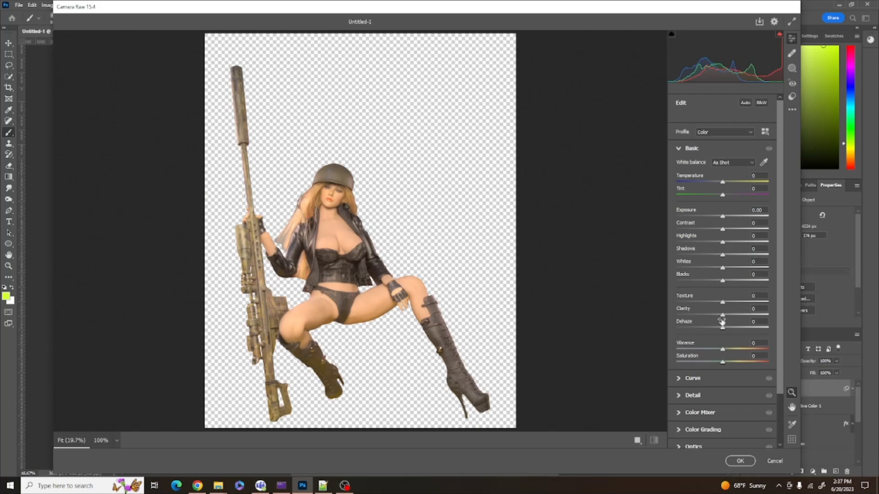
left_click_drag(722, 316, 704, 316)
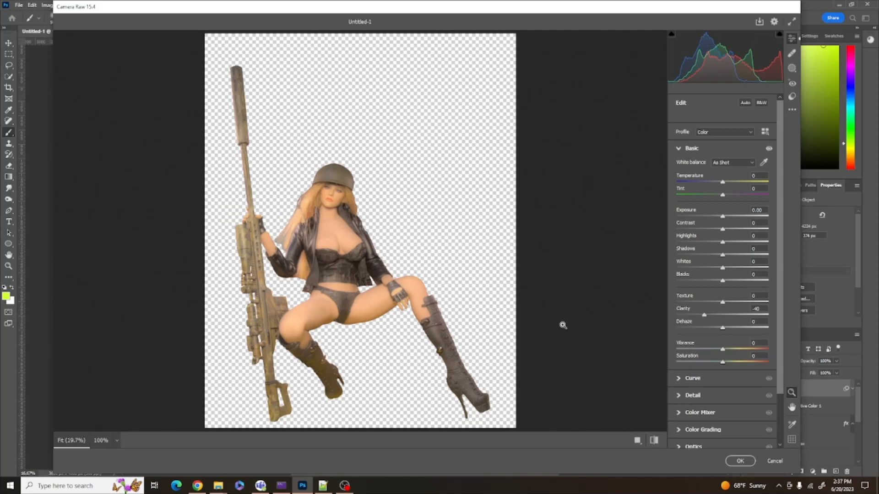
Set Noise Reduction to 41, increase Sharpening, and apply the Camera Raw filter to the SSModel layer
left_click(679, 396)
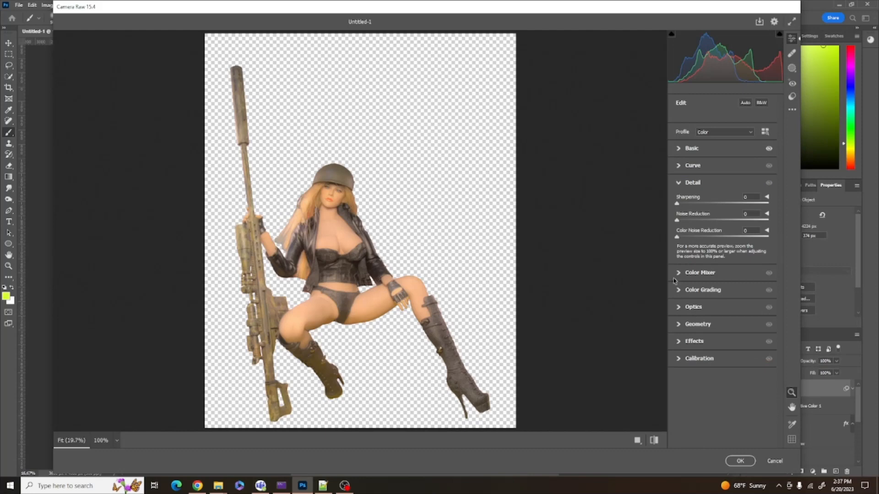
left_click_drag(678, 219, 716, 225)
left_click(678, 148)
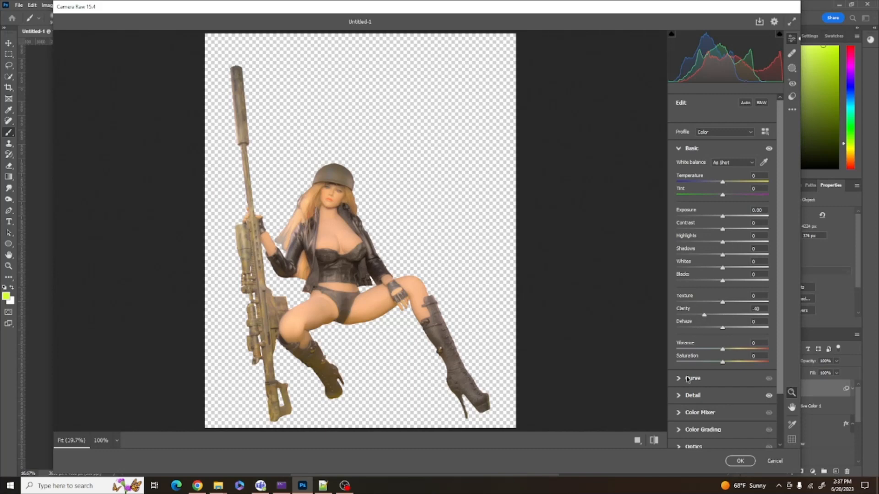
left_click(678, 395)
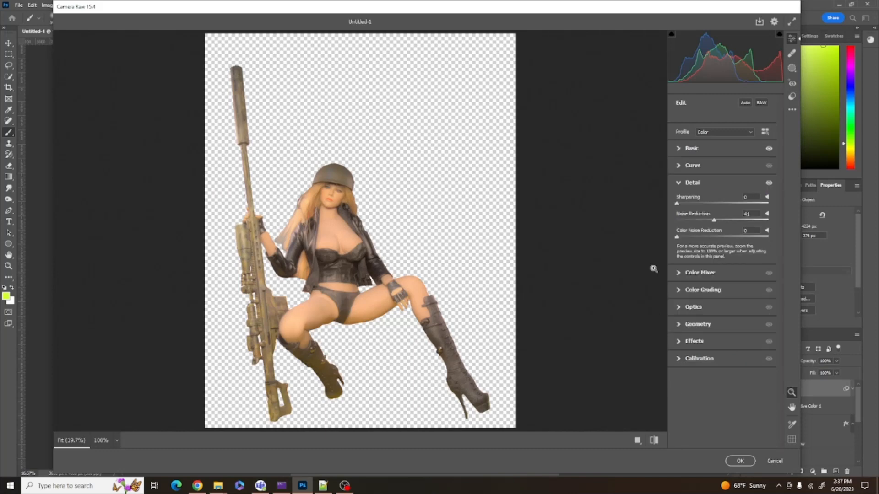
left_click_drag(696, 243, 713, 243)
left_click_drag(678, 204, 740, 210)
left_click(740, 460)
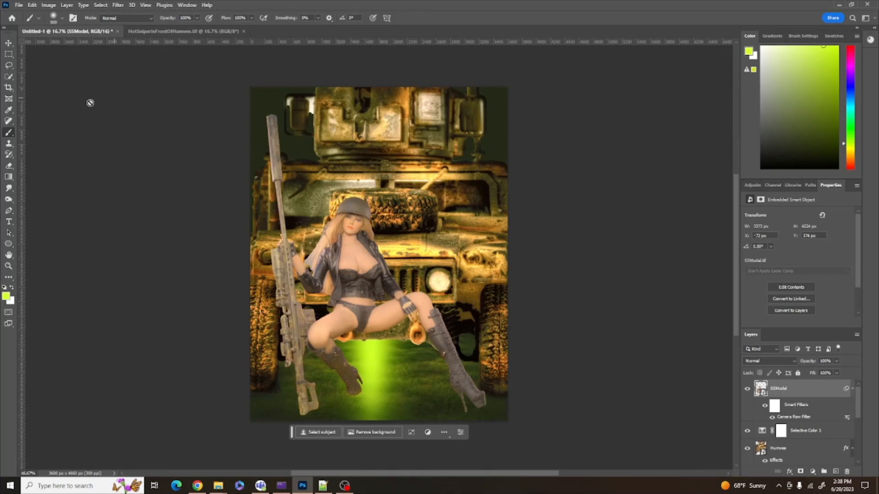
Apply the Color Efex Pro 4 recipe 002 Clarity Bump to the SSModel layer, postponing the Nik Collection update
left_click(117, 5)
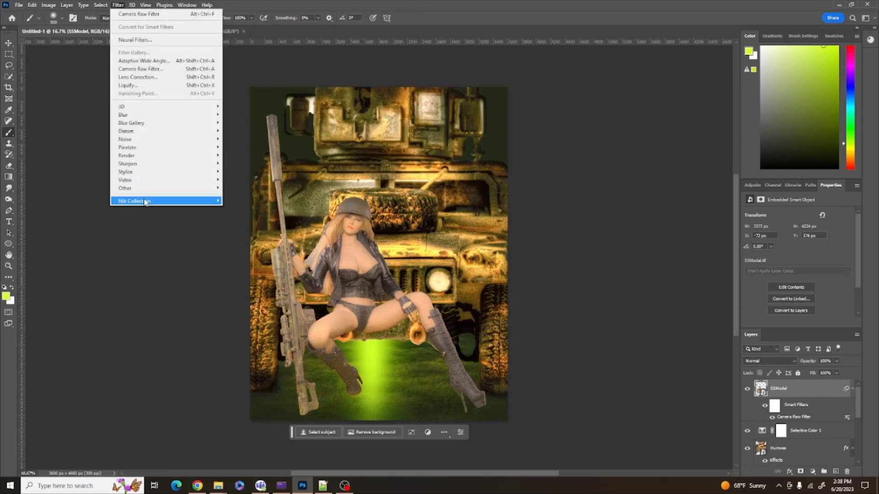
mouse_move(202, 201)
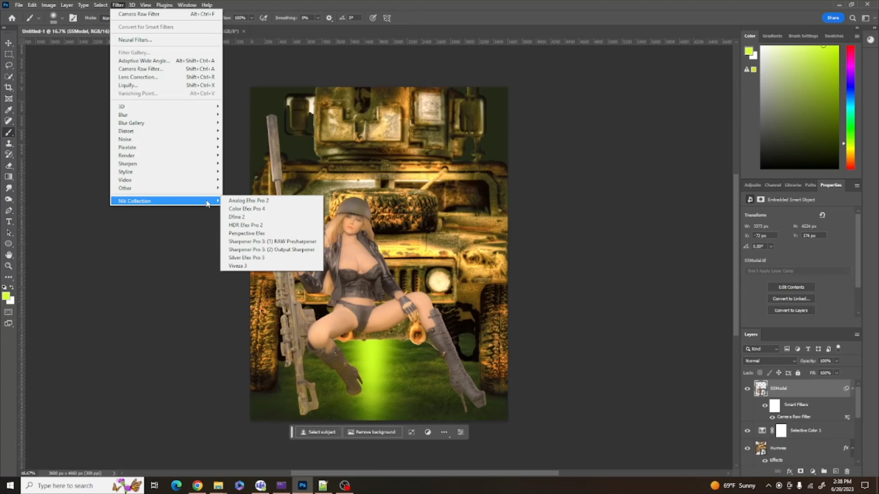
left_click(243, 209)
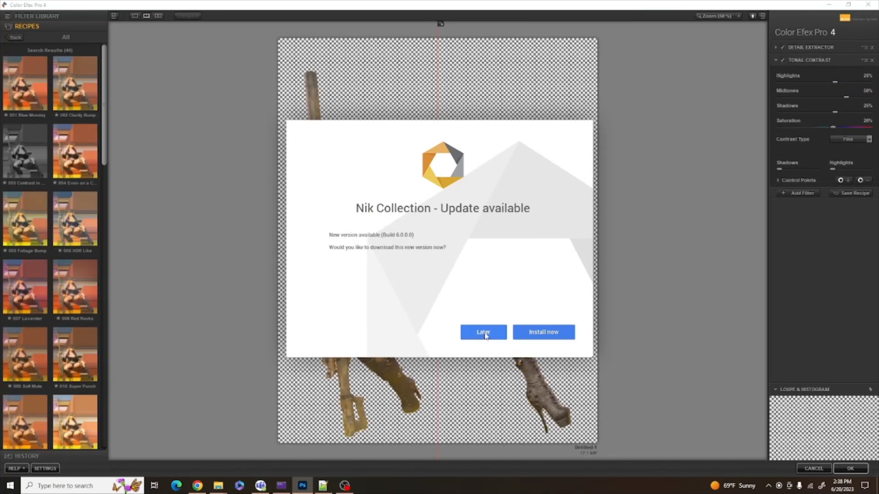
left_click(484, 333)
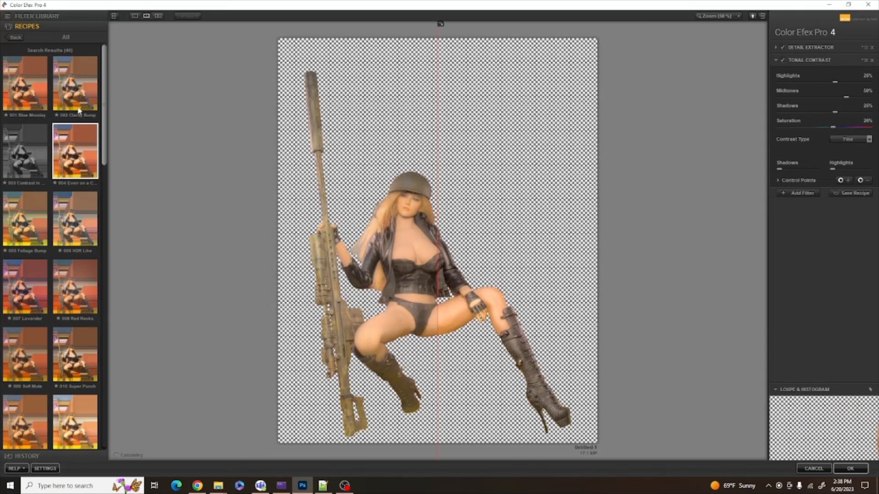
left_click(75, 83)
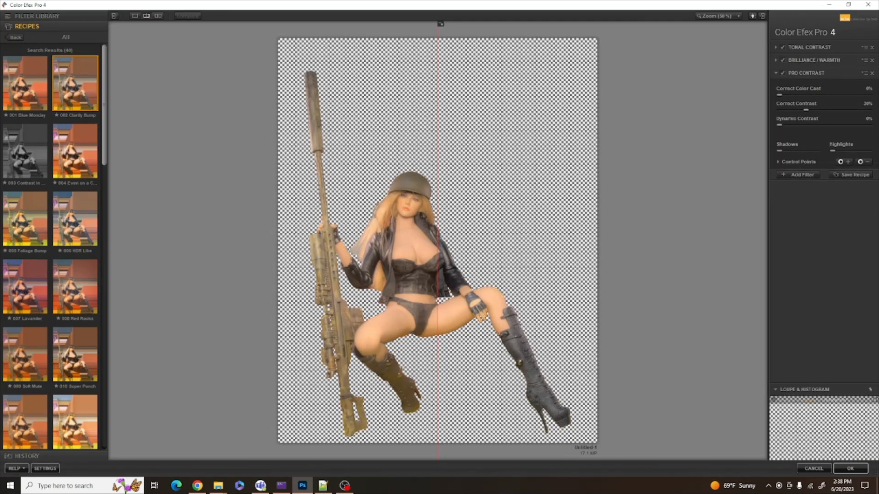
left_click(849, 468)
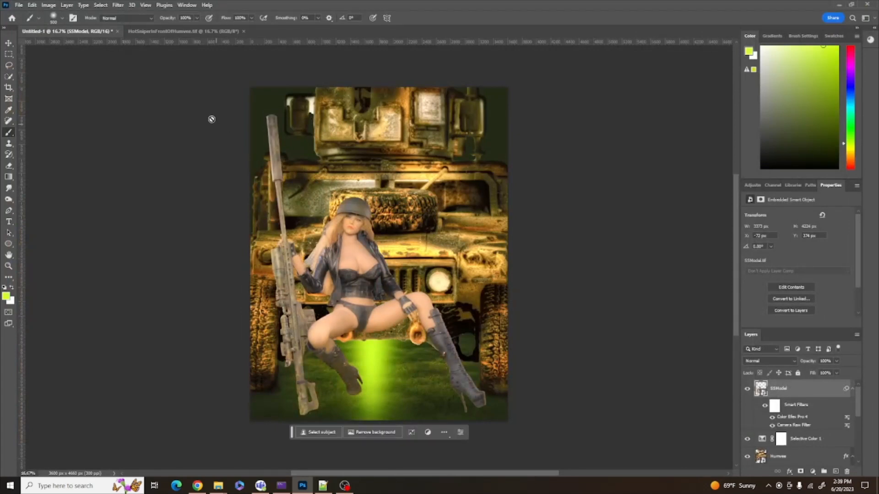
Apply a second Color Efex Pro 4 filter to SSModel using the Wildlife - Fur Detail recipe, previewing it across the whole figure
left_click(118, 5)
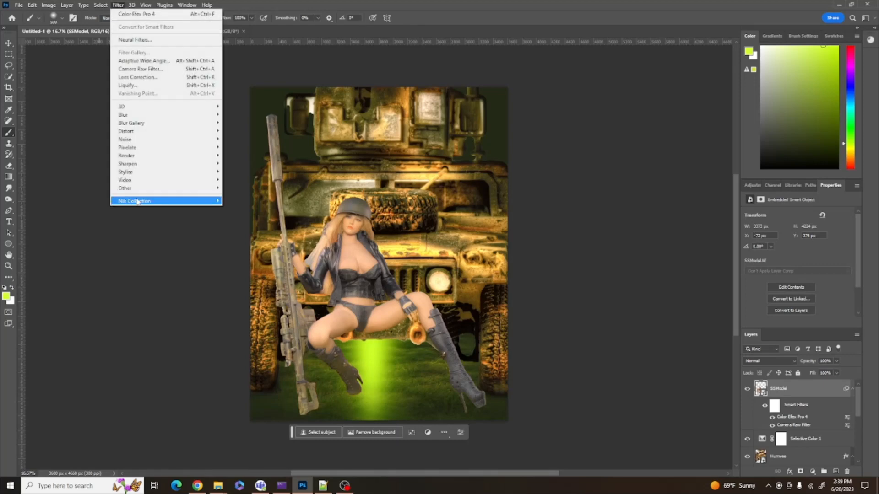
mouse_move(165, 202)
left_click(237, 209)
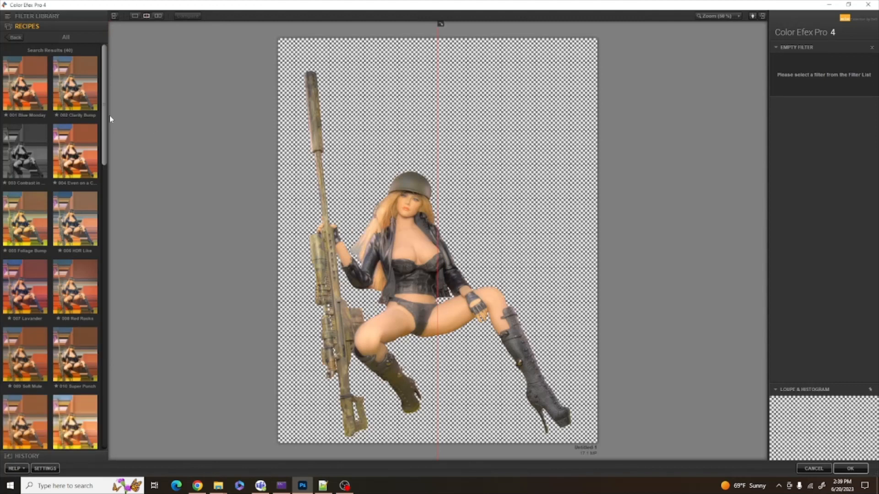
left_click_drag(105, 117, 110, 411)
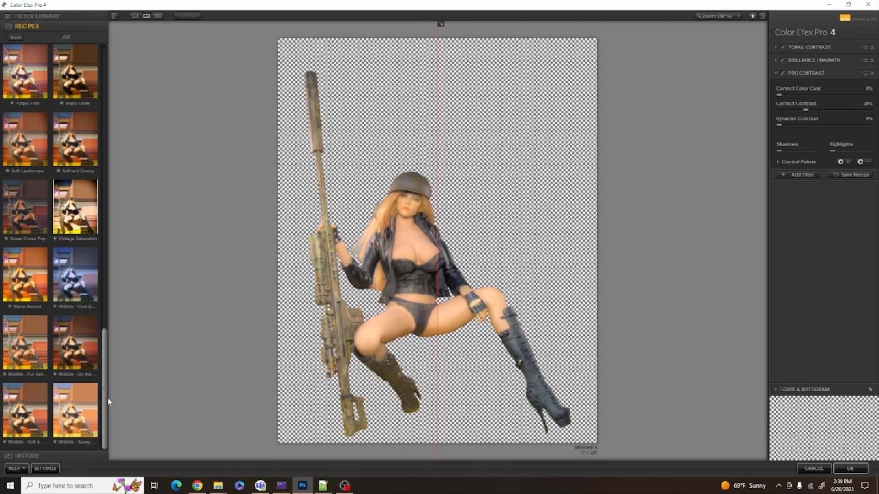
left_click(25, 341)
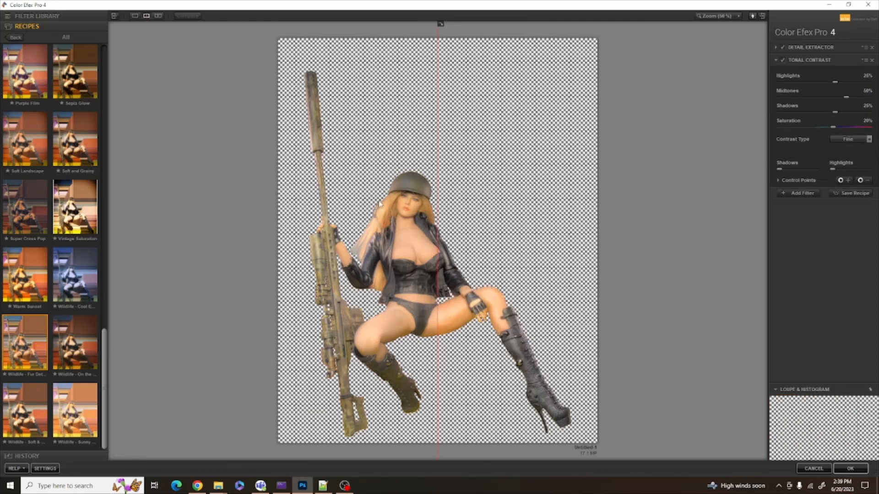
left_click_drag(438, 214, 274, 214)
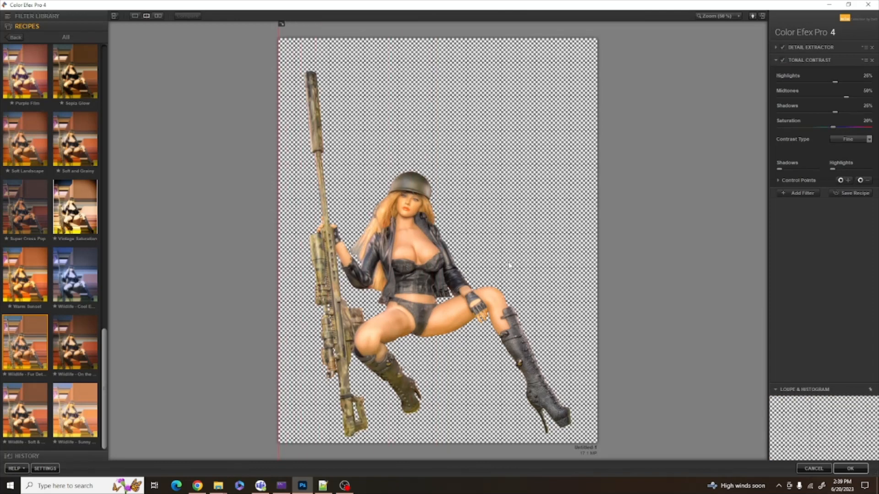
left_click(840, 472)
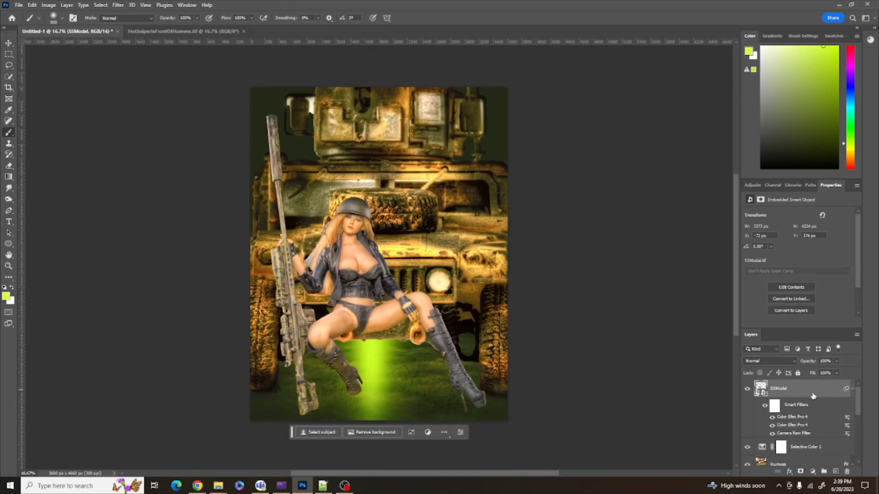
Color-grade the SSModel layer in Camera Raw: midtones hue 62, saturation 44; shadows hue 110, saturation 33; highlights about hue 53, saturation 46
left_click(118, 6)
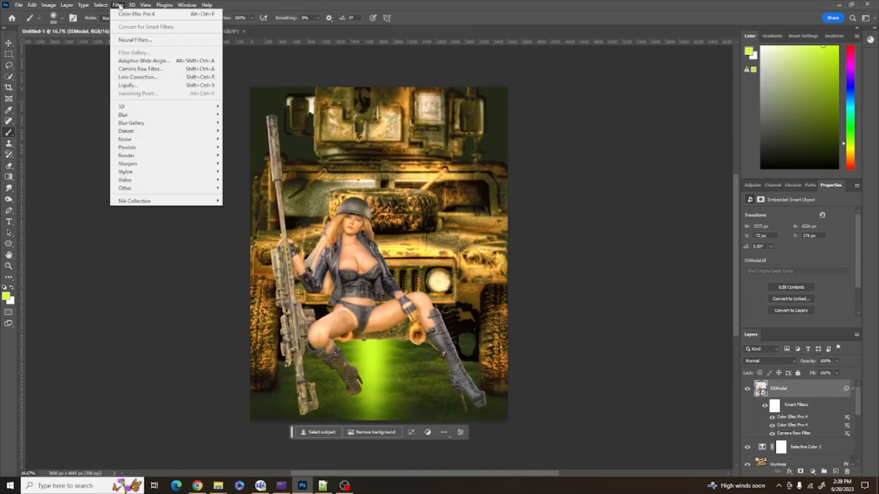
left_click(137, 69)
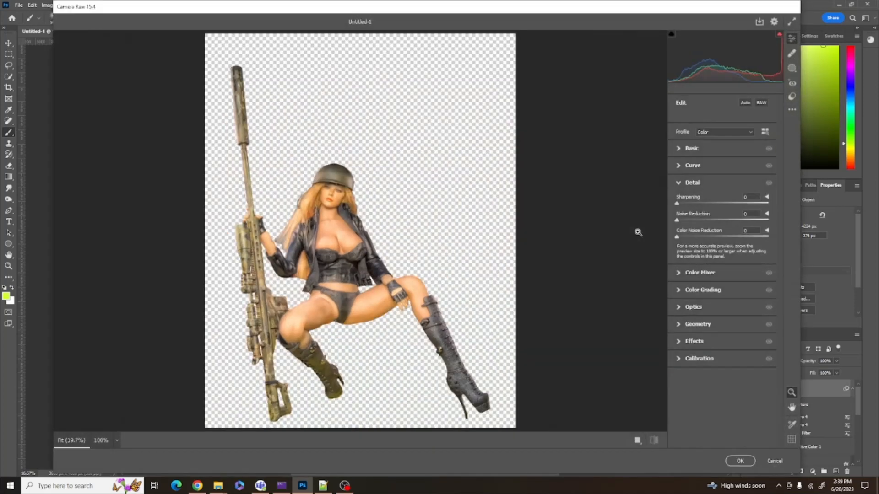
left_click(680, 291)
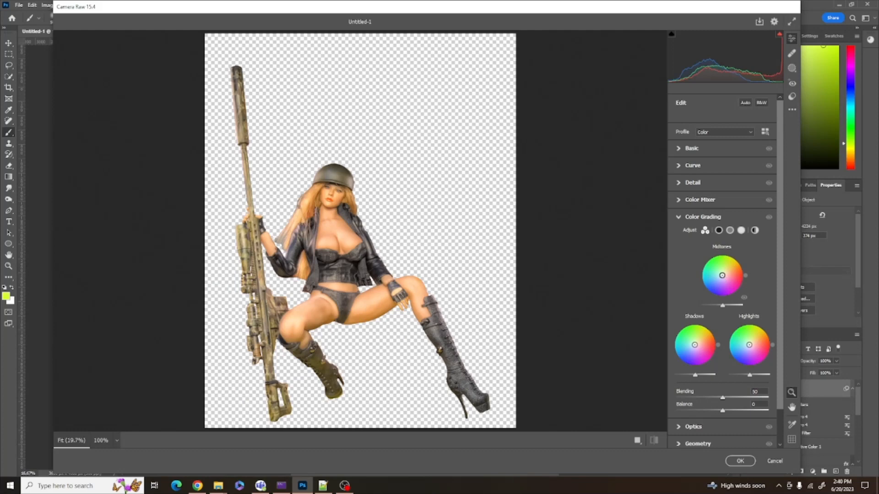
left_click_drag(721, 275, 726, 268)
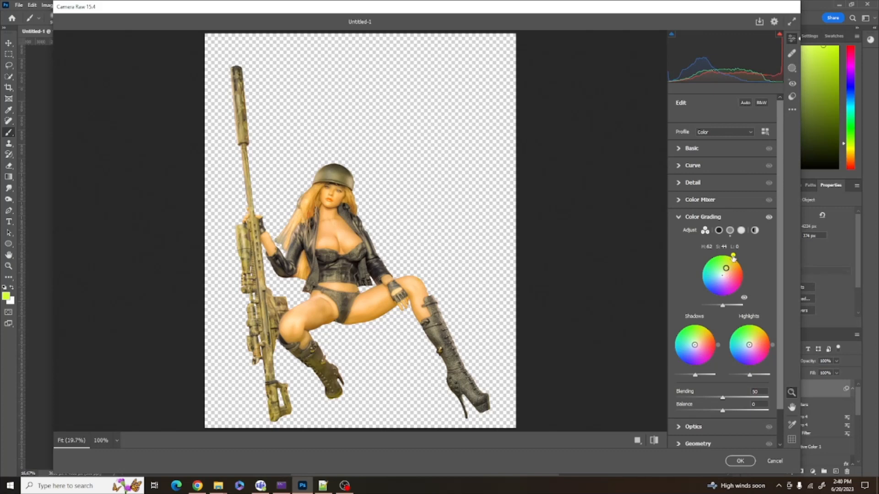
left_click_drag(695, 345, 694, 342)
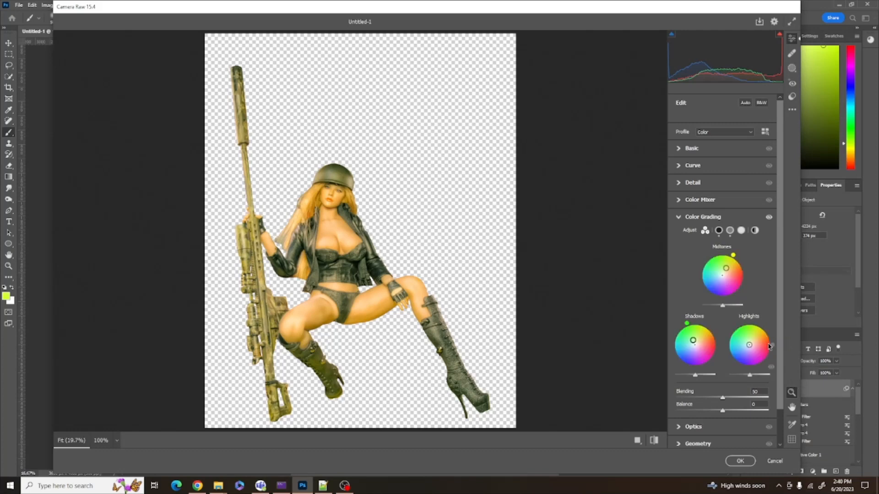
left_click_drag(749, 345, 754, 338)
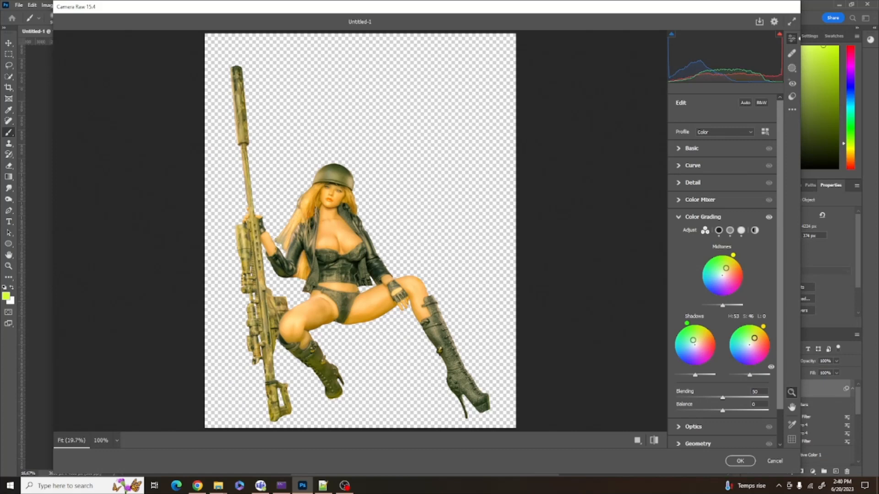
left_click_drag(754, 338, 754, 339)
left_click_drag(693, 340, 692, 339)
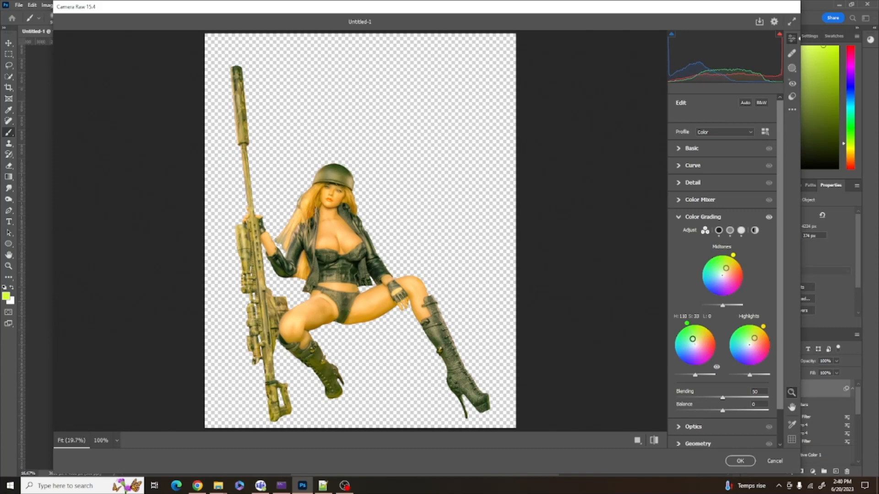
left_click(735, 461)
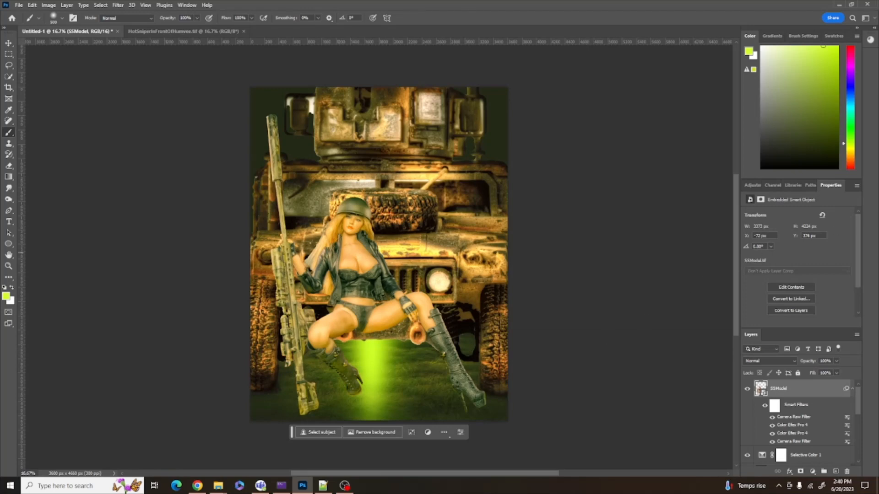
Add a new layer directly above the Humvee layer and name it HumVeeShadow
key("alt+Tab")
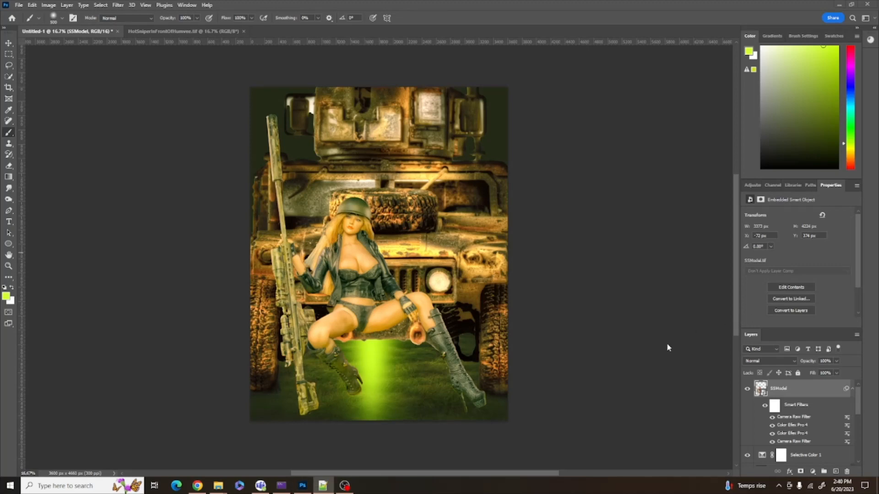
left_click(858, 394)
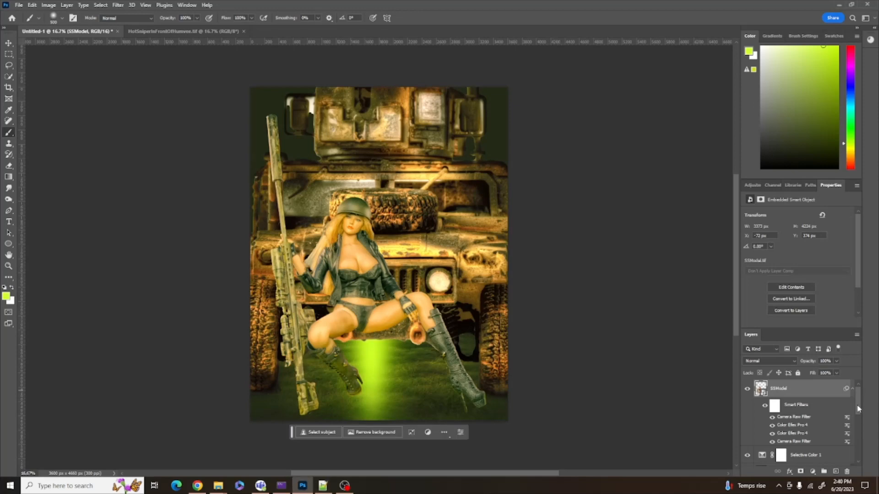
mouse_move(858, 405)
left_mouse_down()
mouse_move(857, 430)
mouse_move(860, 416)
left_mouse_up()
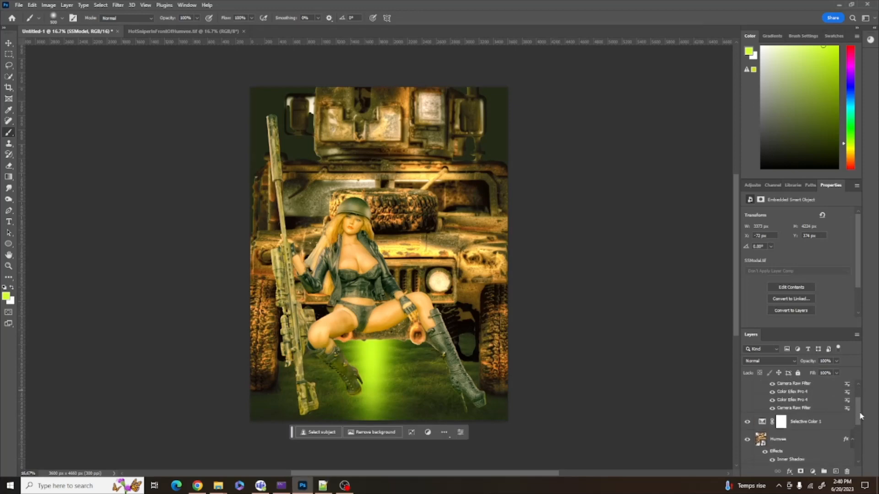
left_click(832, 422)
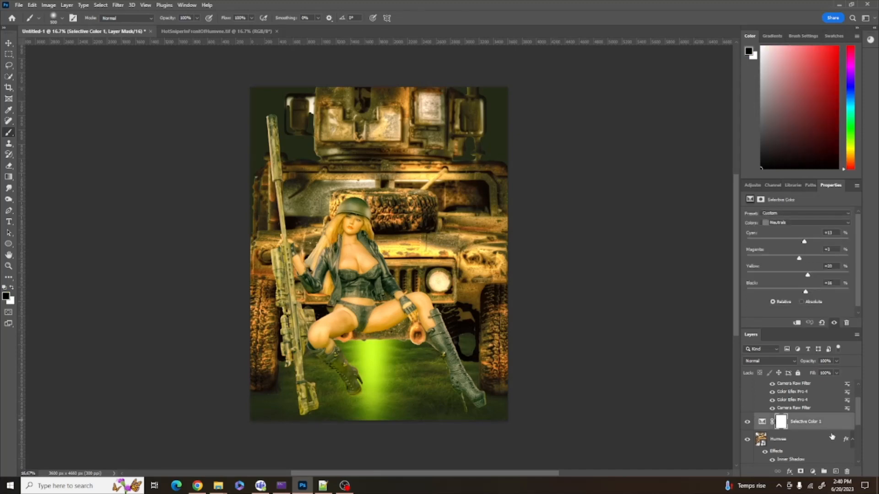
left_click(823, 438)
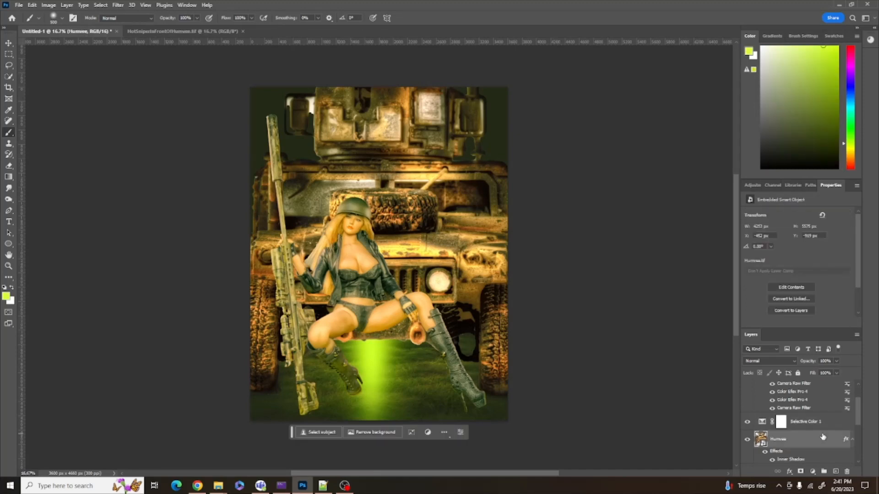
left_click(835, 472)
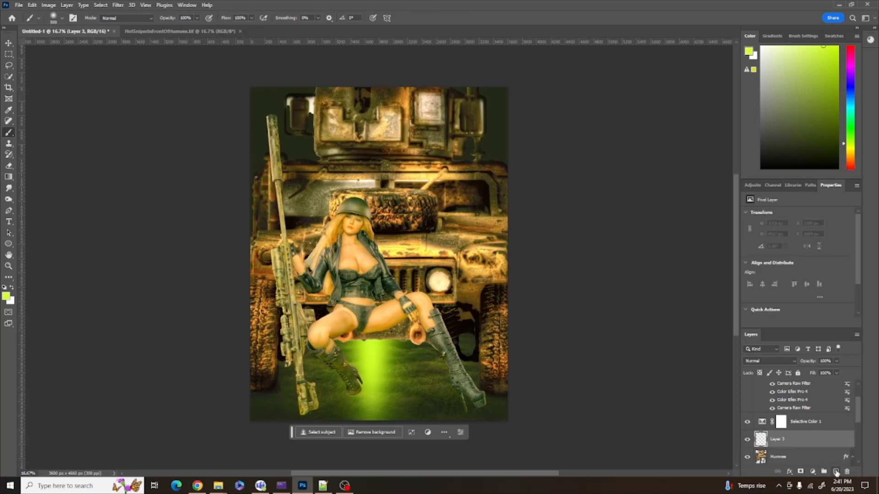
double_click(773, 439)
type("HumVeeShadow")
key("Return")
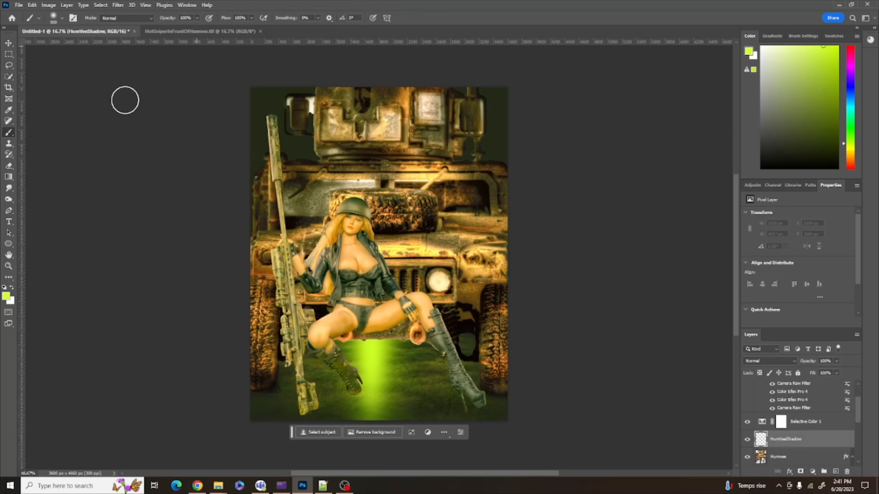
Paint black shadows at 27% brush opacity on the HumVeeShadow layer around both front tires and the ground beneath them
left_click(4, 287)
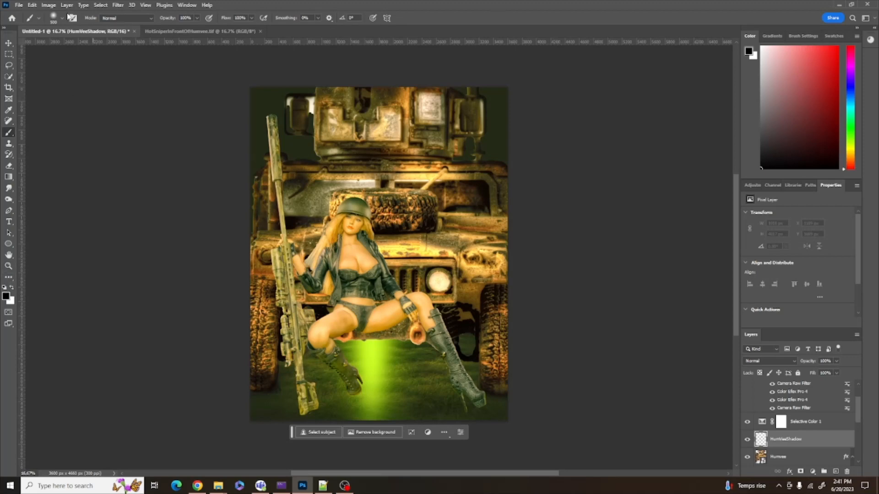
left_click(197, 18)
left_click_drag(198, 33, 169, 35)
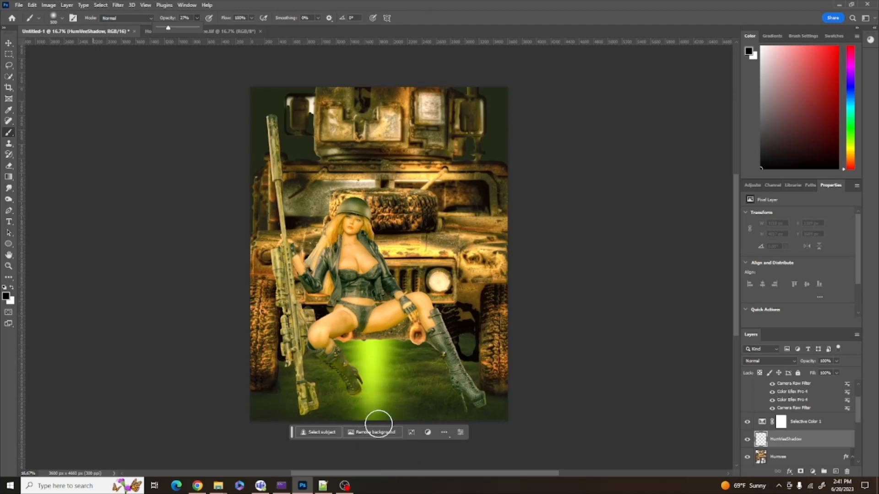
mouse_move(266, 373)
left_mouse_down()
mouse_move(263, 439)
mouse_move(267, 392)
mouse_move(244, 395)
left_mouse_up()
left_click_drag(260, 391, 265, 401)
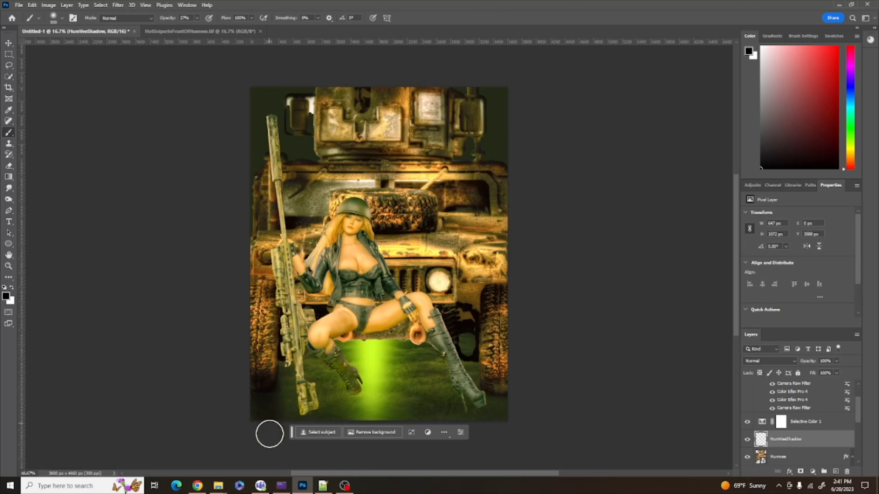
left_click_drag(488, 377, 500, 411)
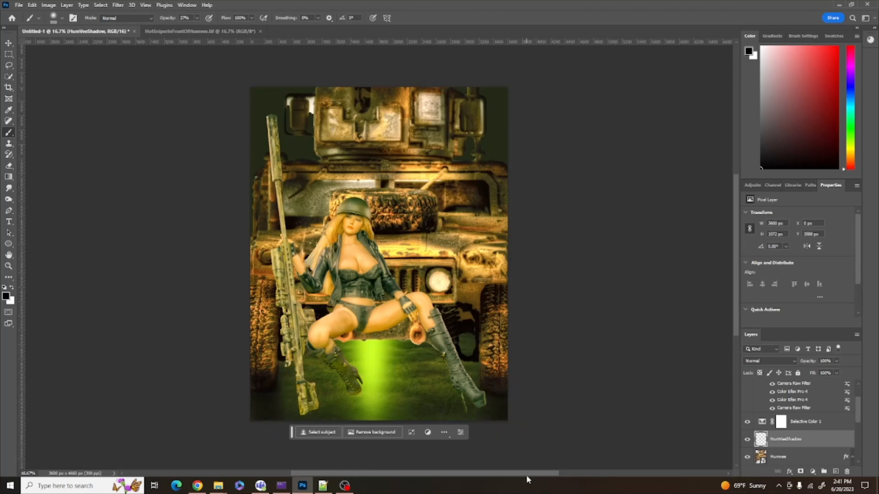
mouse_move(247, 397)
left_mouse_down()
mouse_move(257, 413)
mouse_move(281, 348)
mouse_move(270, 383)
left_mouse_up()
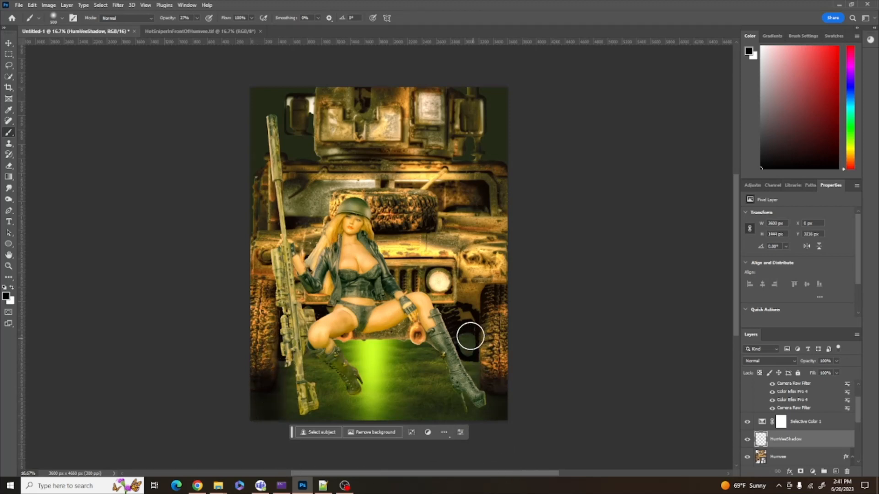
left_click_drag(471, 333, 476, 358)
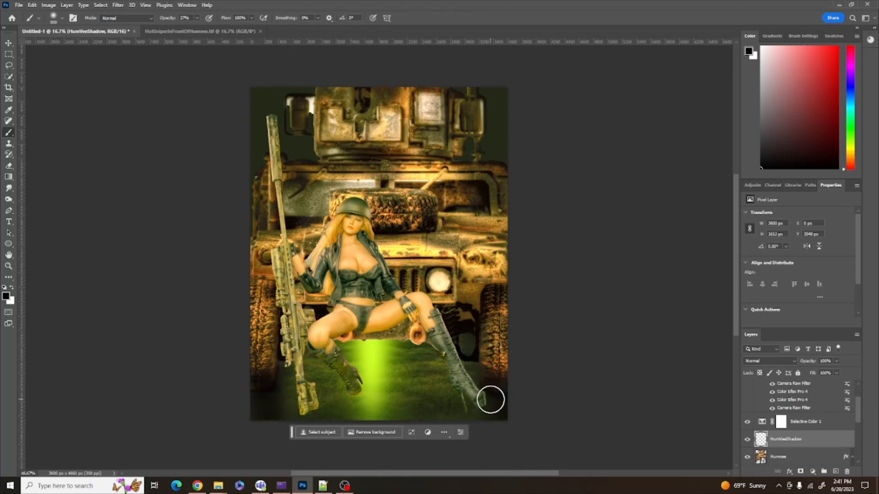
left_click_drag(469, 326, 486, 393)
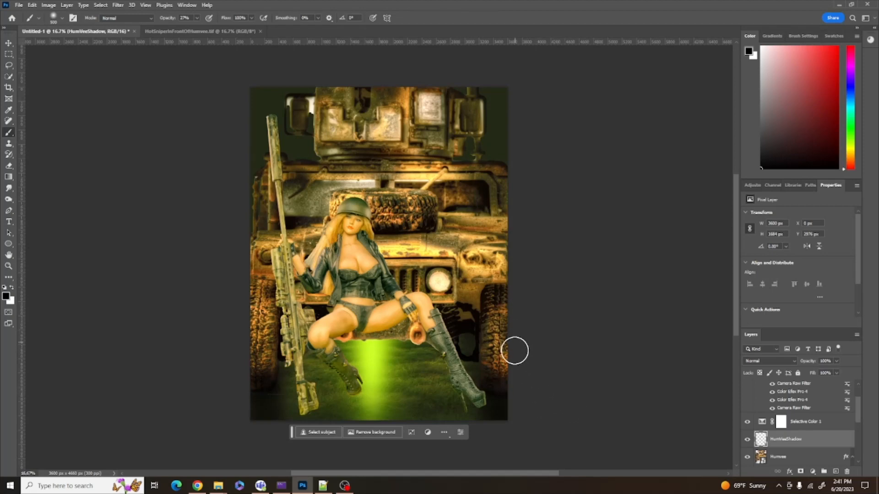
left_click_drag(241, 335, 251, 443)
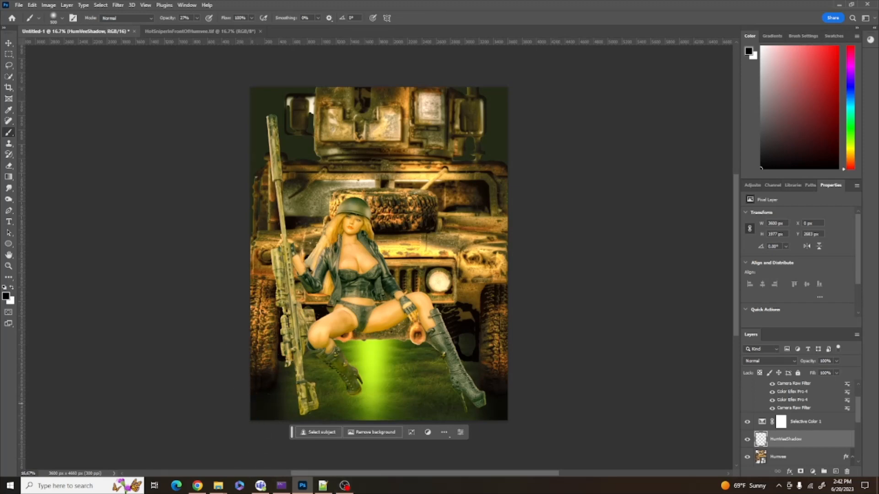
Add a new layer directly above Selective Color 1 and name it Shadow
mouse_move(859, 410)
left_mouse_down()
mouse_move(860, 390)
mouse_move(854, 405)
left_mouse_up()
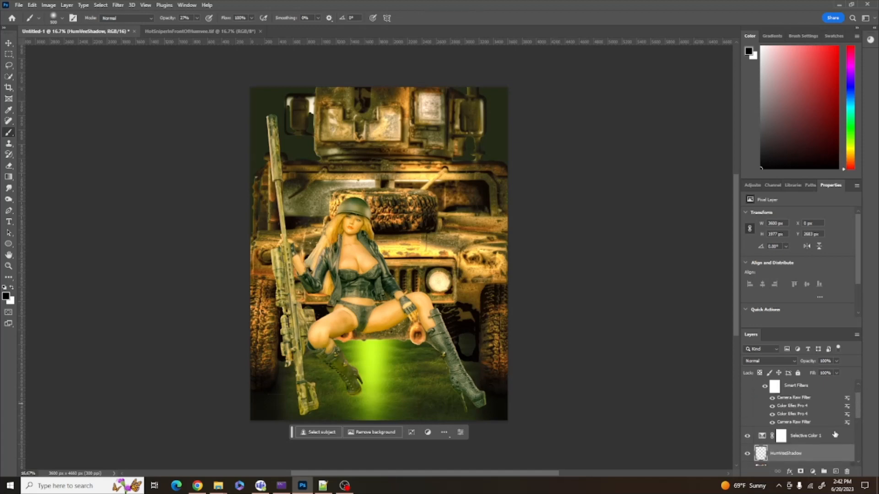
left_click(835, 437)
left_click(836, 472)
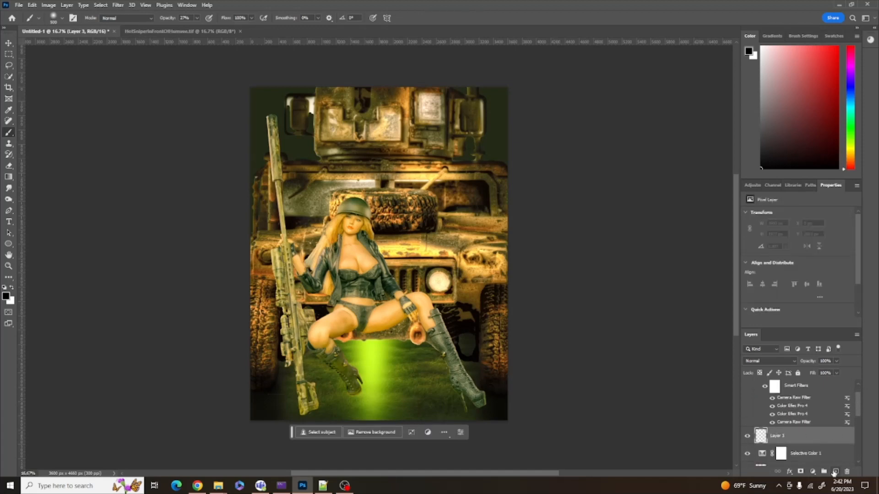
double_click(784, 436)
type("Shadow")
Paint black shadows at 27% brush opacity on the Shadow layer beneath both boots, across the grass and under the rifle butt
mouse_move(470, 403)
left_mouse_down()
mouse_move(473, 422)
mouse_move(465, 417)
left_mouse_up()
left_click_drag(354, 386, 355, 406)
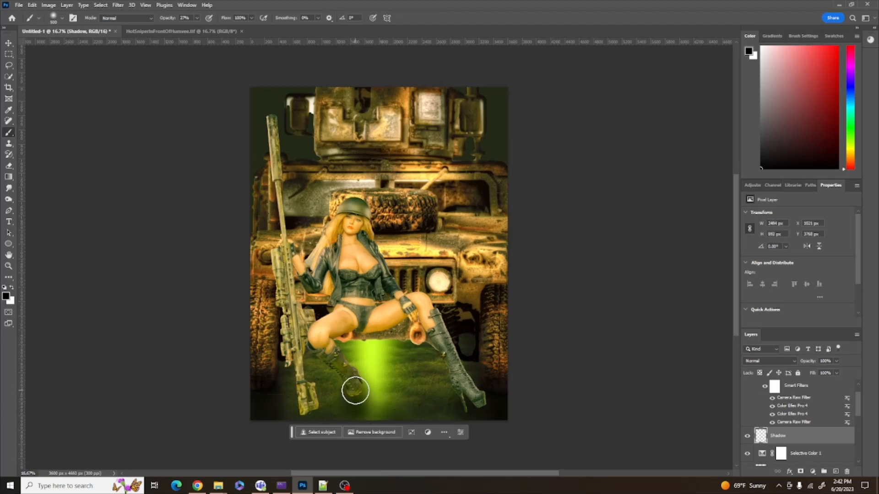
mouse_move(446, 389)
left_mouse_down()
mouse_move(402, 381)
mouse_move(380, 387)
left_mouse_up()
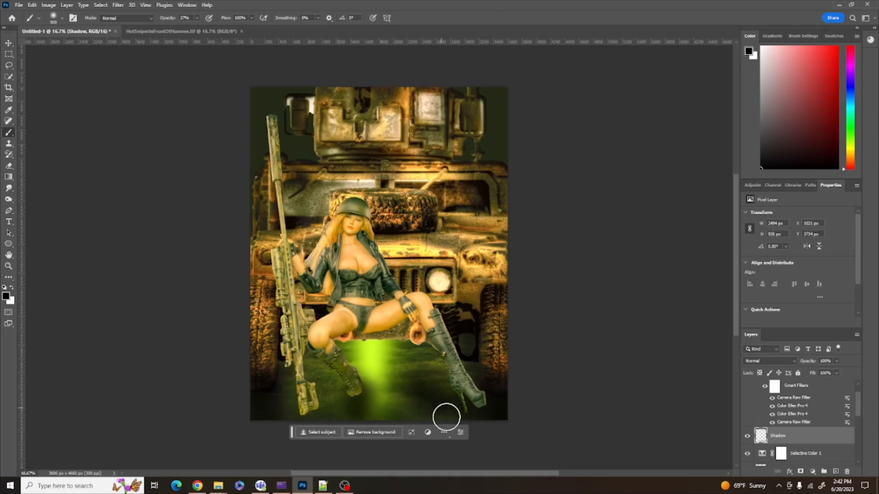
mouse_move(447, 416)
left_mouse_down()
mouse_move(473, 430)
mouse_move(470, 400)
mouse_move(488, 420)
mouse_move(481, 403)
mouse_move(505, 417)
left_mouse_up()
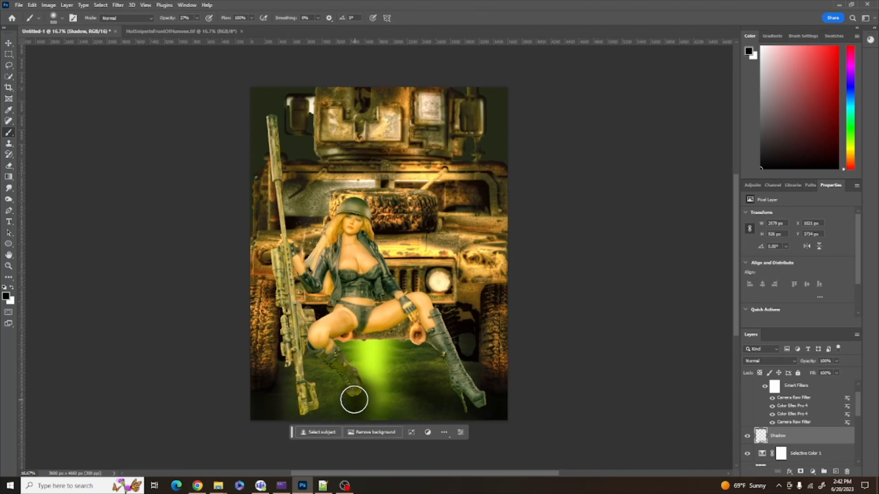
mouse_move(373, 421)
left_mouse_down()
mouse_move(349, 392)
mouse_move(334, 398)
left_mouse_up()
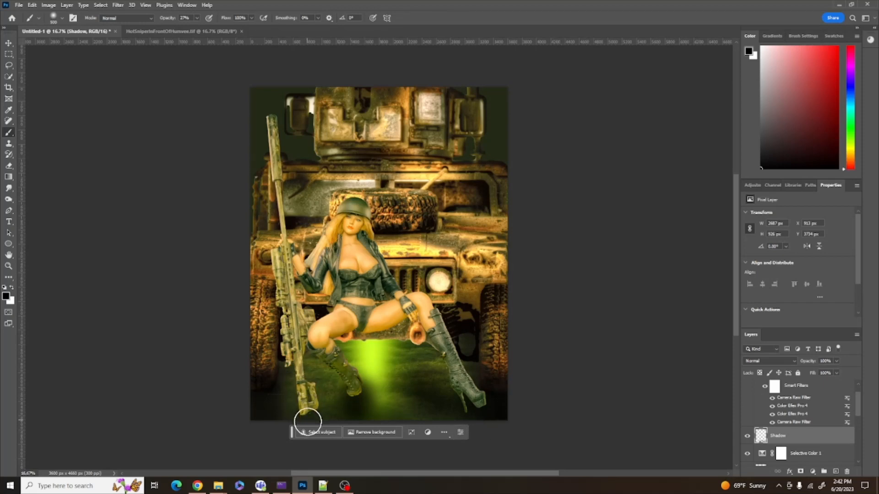
mouse_move(308, 422)
left_mouse_down()
mouse_move(313, 404)
mouse_move(310, 431)
mouse_move(311, 405)
mouse_move(301, 431)
left_mouse_up()
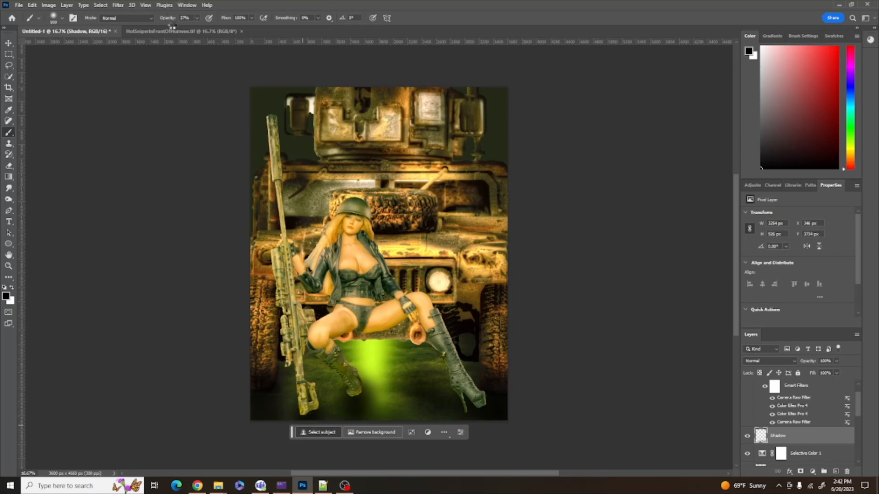
Set the brush opacity to 71% with a smaller brush size, and clear the active selection on the Shadow layer
key("ctrl+z")
left_click(199, 19)
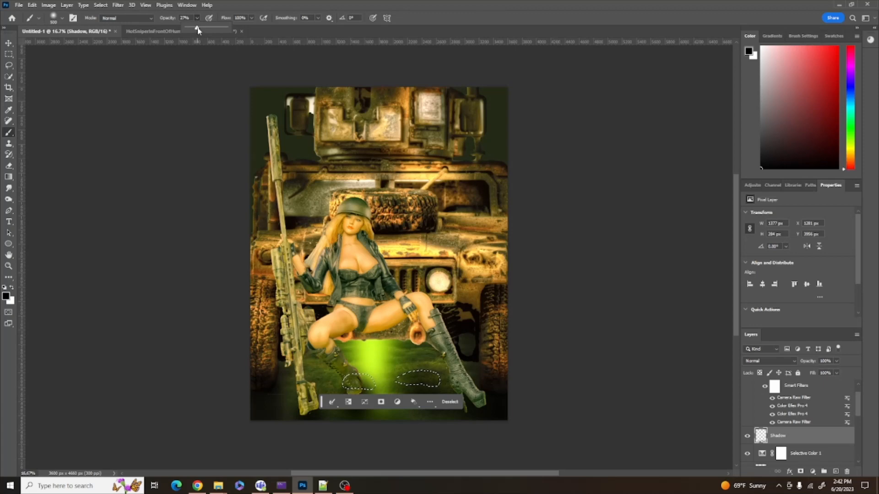
left_click_drag(197, 30, 215, 31)
left_click(551, 365)
key("bracketleft")
key("bracketleft")
key("bracketleft")
key("bracketleft")
key("bracketleft")
key("bracketleft")
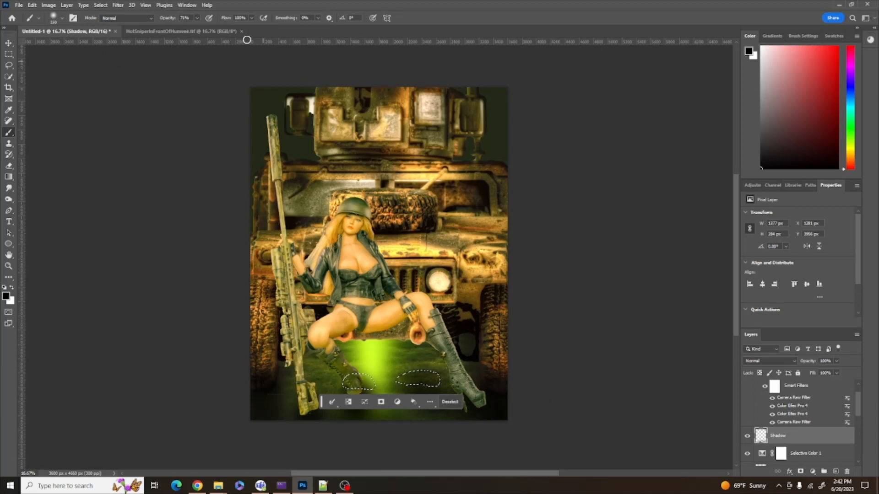
left_click(100, 5)
left_click(112, 21)
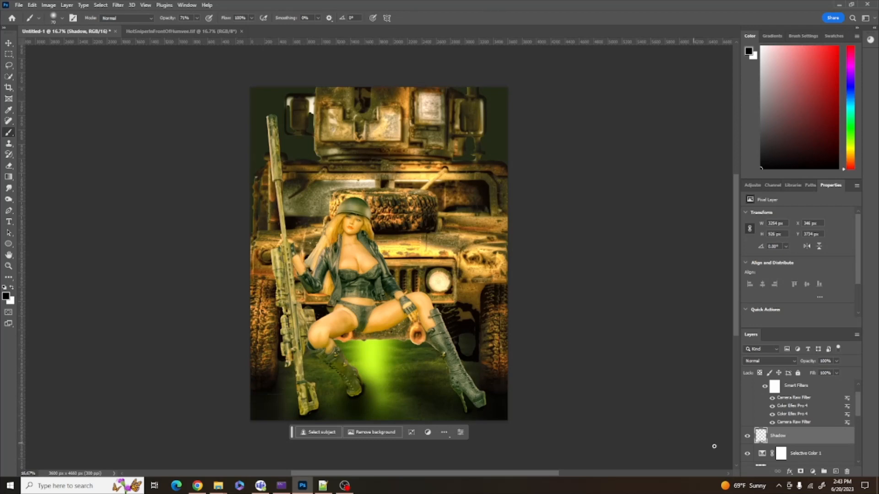
Add a white layer mask to the Humvee layer
left_click_drag(857, 405, 854, 430)
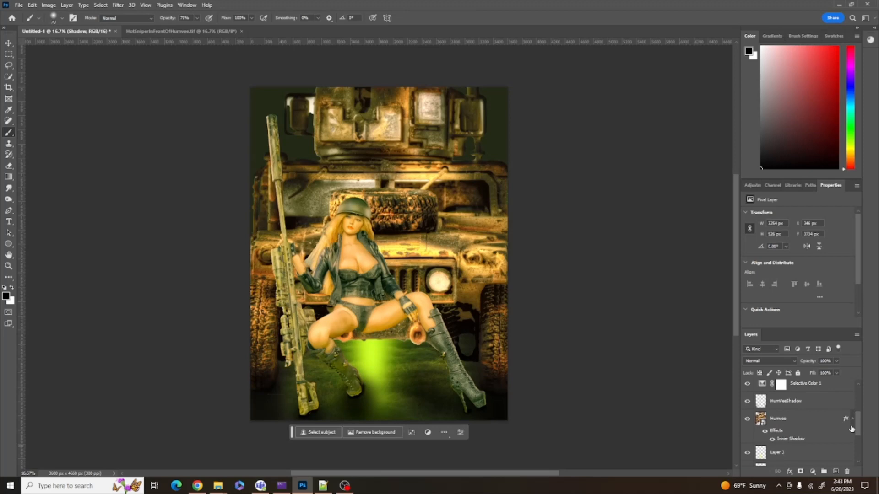
left_click(813, 418)
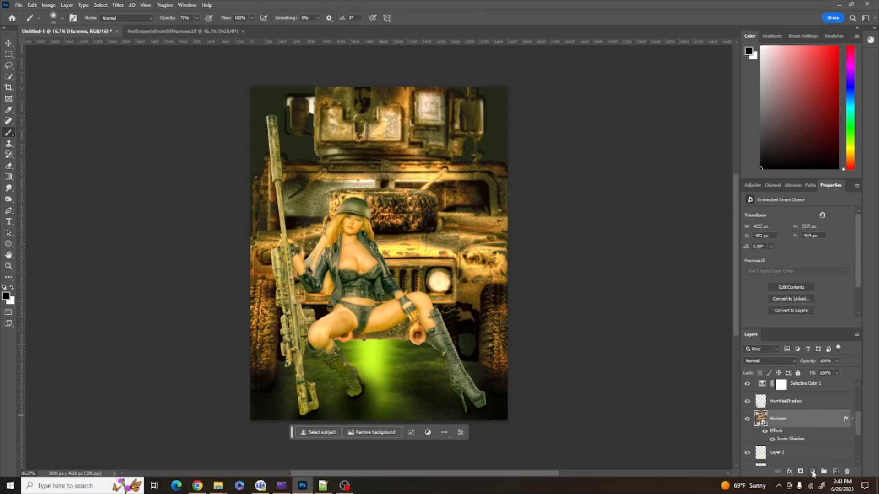
left_click(812, 472)
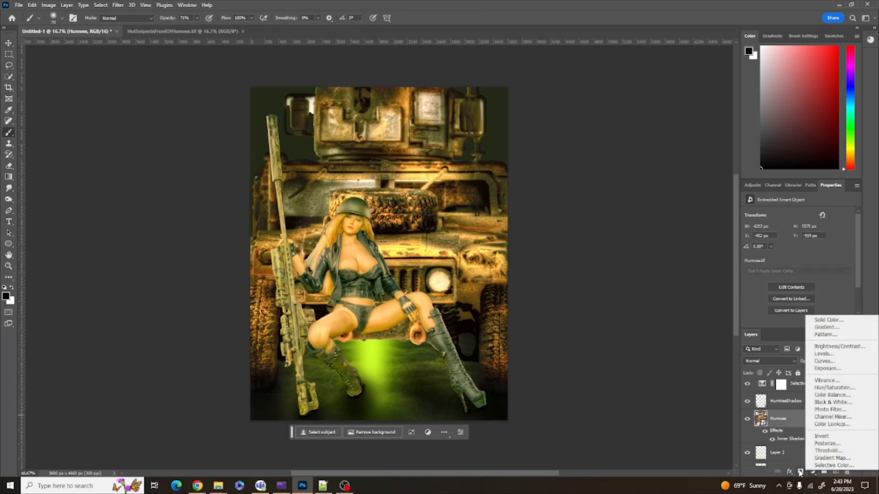
left_click(800, 472)
left_click(800, 471)
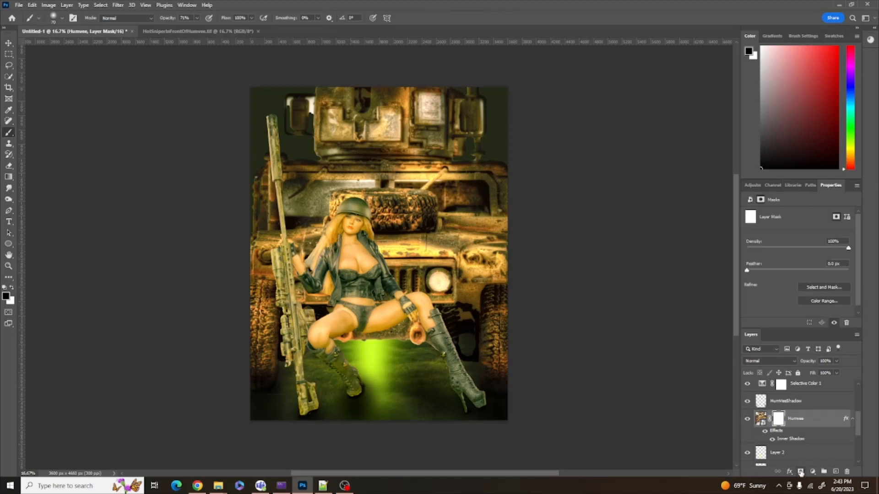
Choose the Grass brush from the Trees set and paint black grass blades on the Humvee mask along the front tire's base
left_click(57, 19)
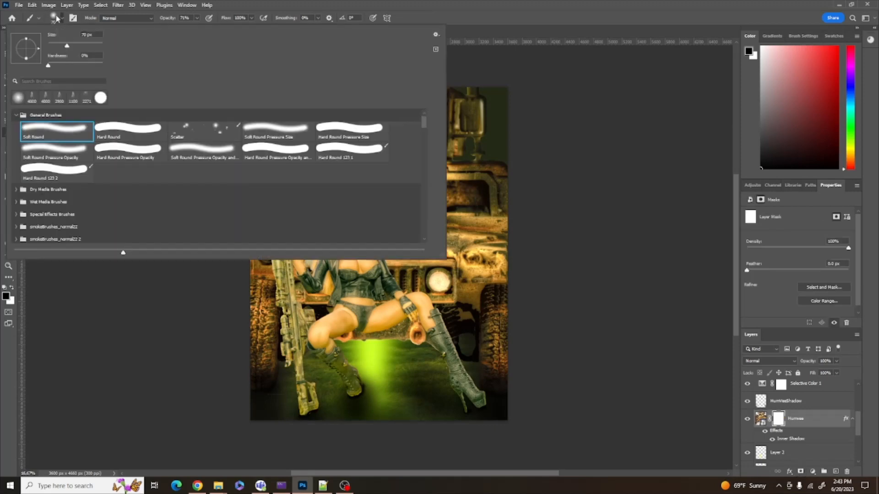
left_click_drag(425, 123, 418, 222)
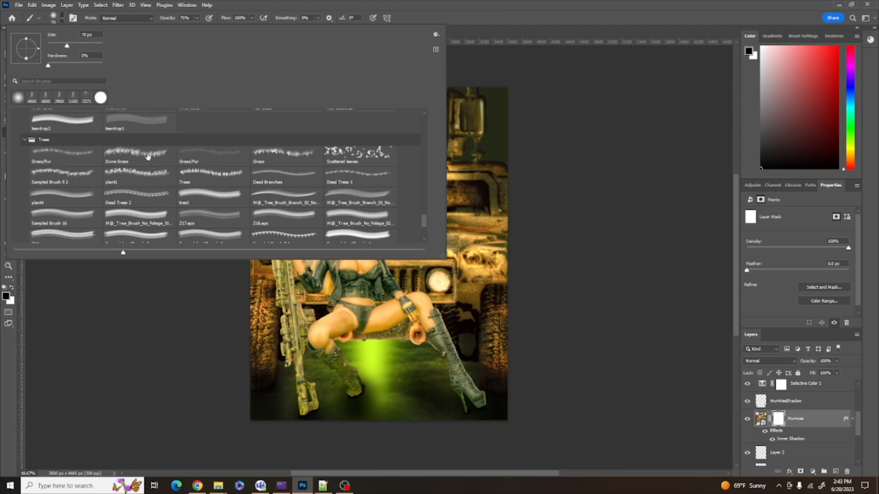
left_click(281, 155)
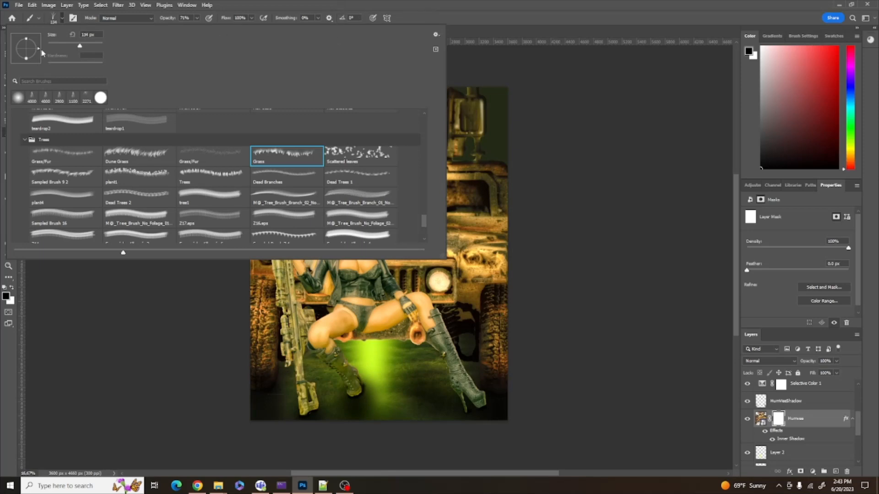
left_click(52, 20)
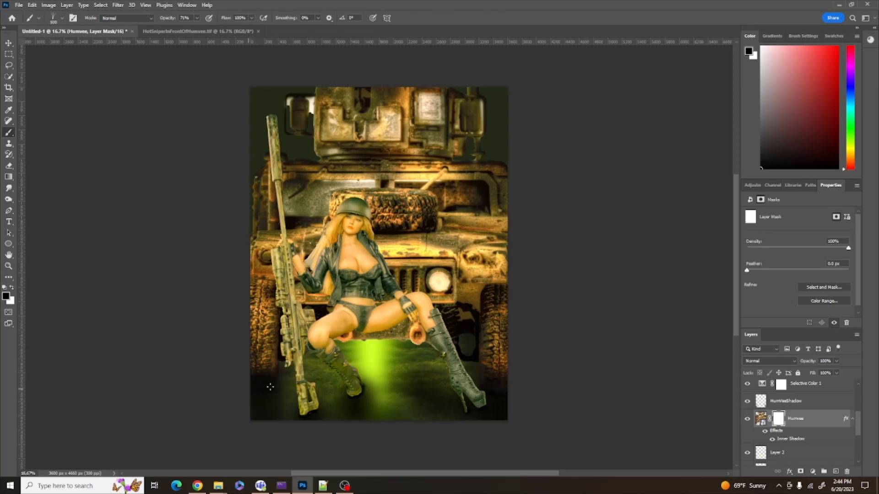
left_click_drag(270, 388, 256, 404)
Add a layer mask to SSModel and paint black grass blades at 100% brush opacity over the bottoms of the boots and rifle butt
left_click_drag(859, 421, 861, 394)
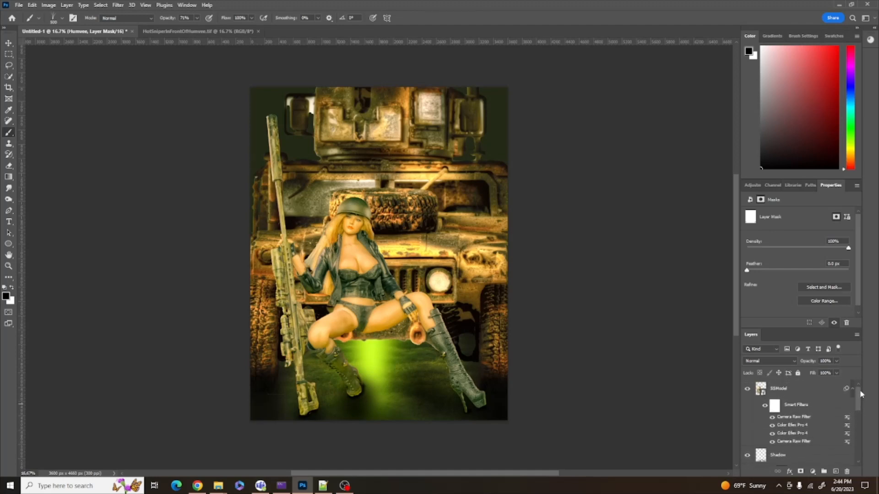
left_click(818, 396)
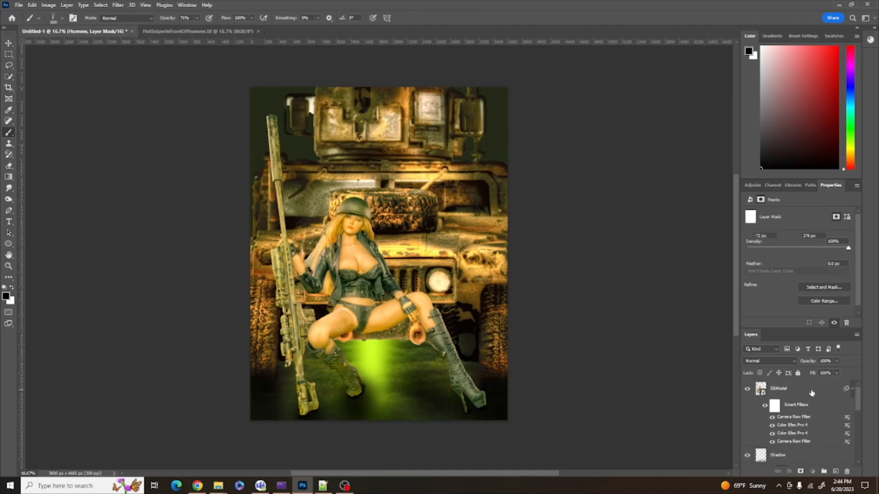
left_click(800, 471)
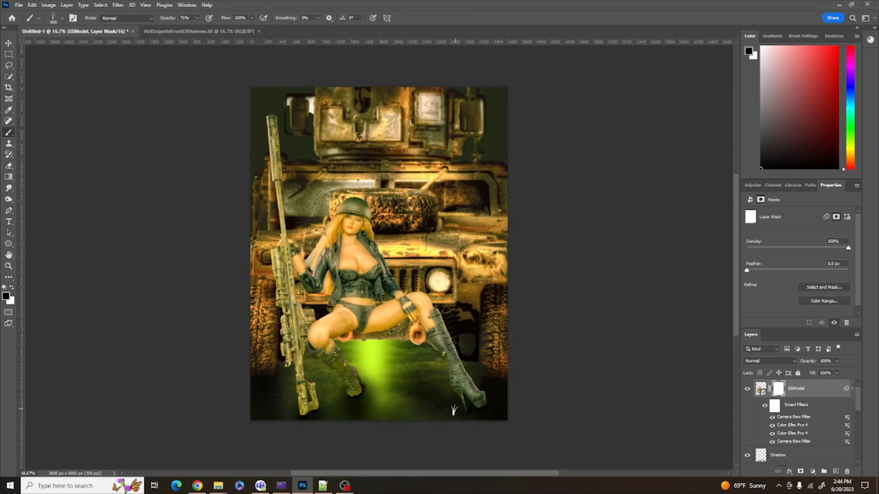
left_click(197, 18)
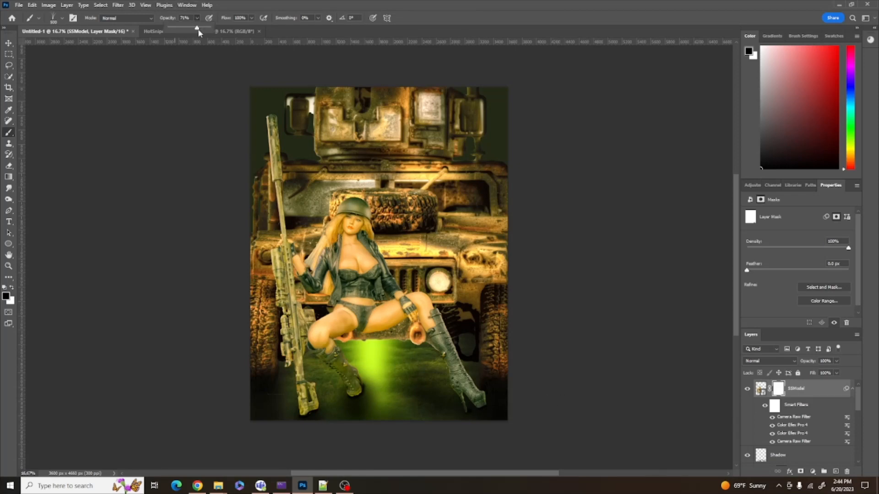
left_click_drag(199, 30, 482, 414)
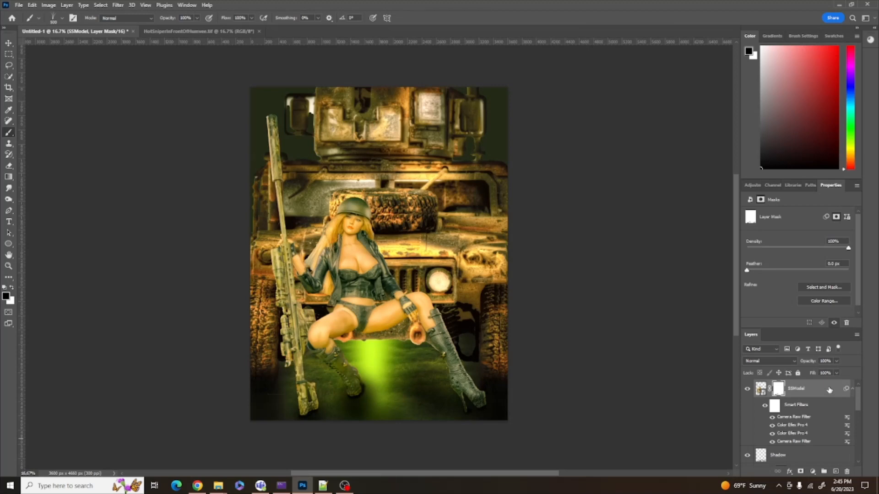
left_click(814, 458)
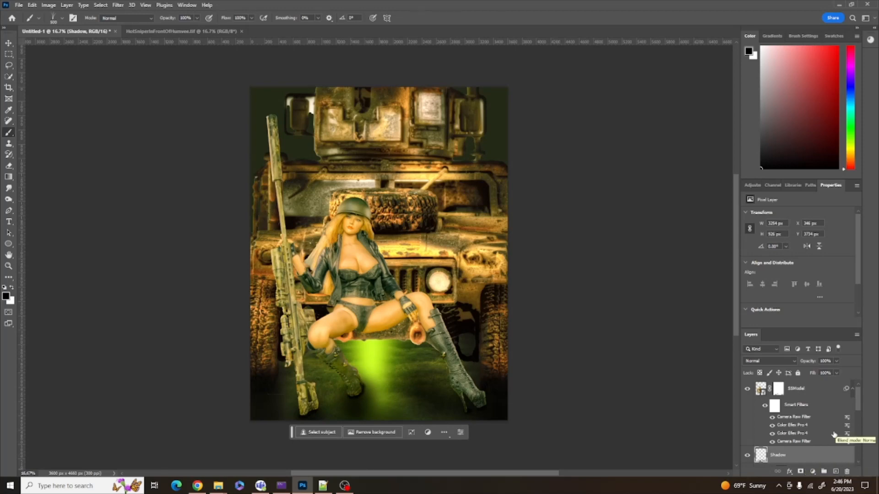
left_click(813, 472)
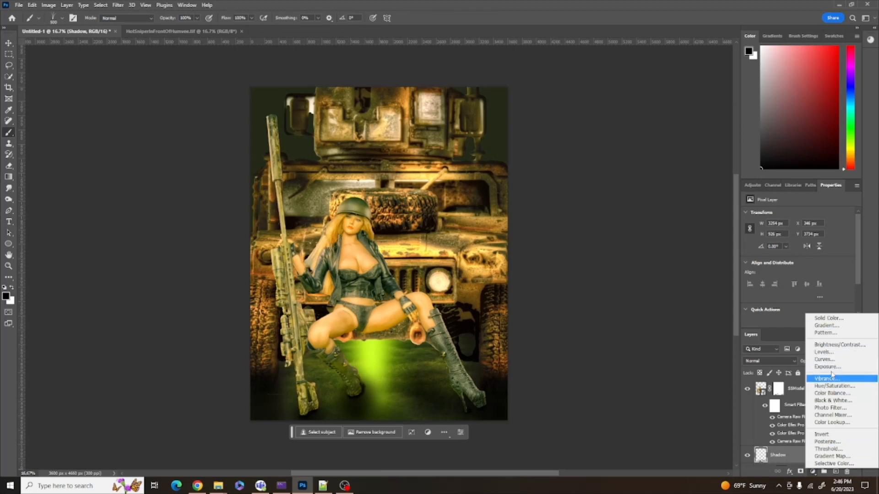
left_click(826, 345)
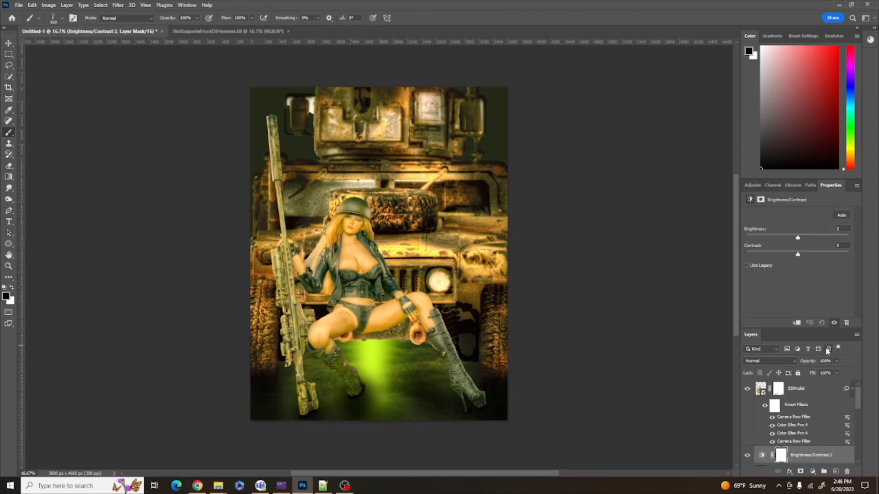
key("ctrl+z")
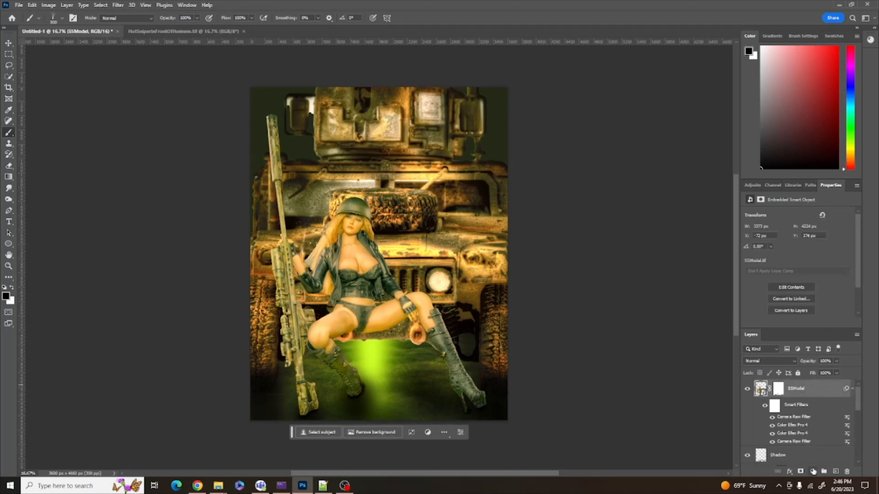
Add a Brightness/Contrast adjustment above SSModel with brightness lowered to about -76, and invert its mask to black
left_click(812, 471)
left_click(833, 344)
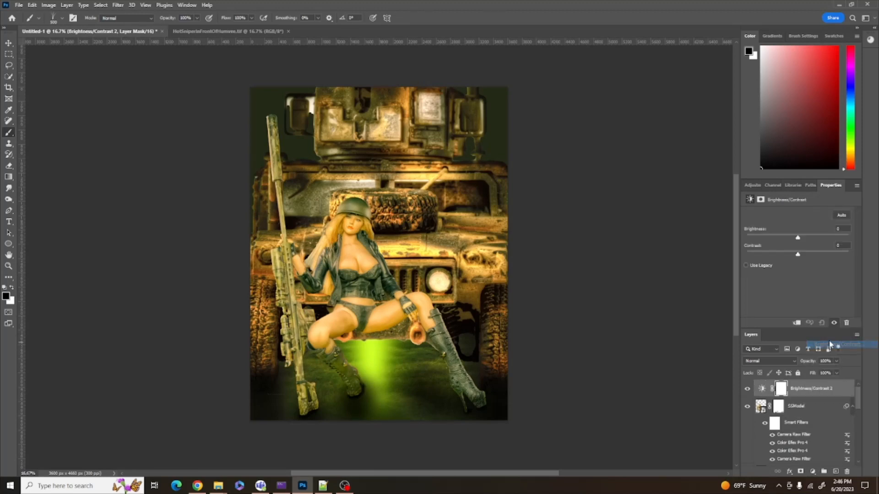
left_click_drag(798, 240, 774, 240)
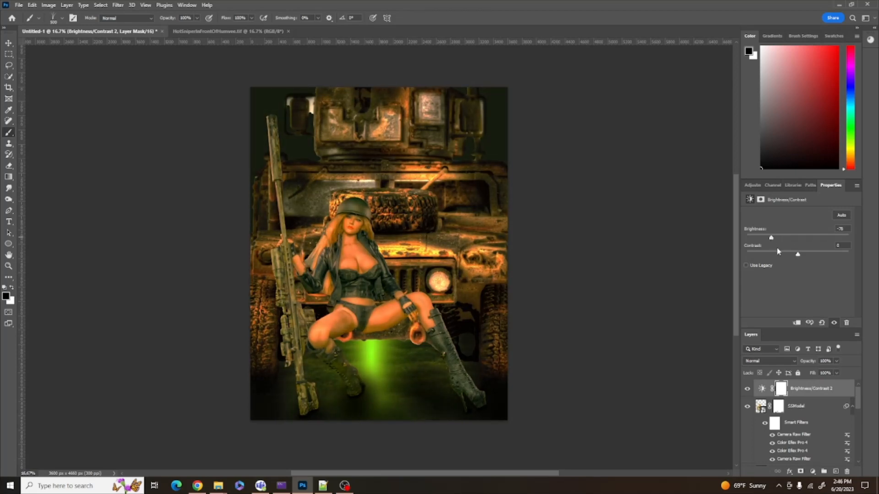
left_click(781, 388)
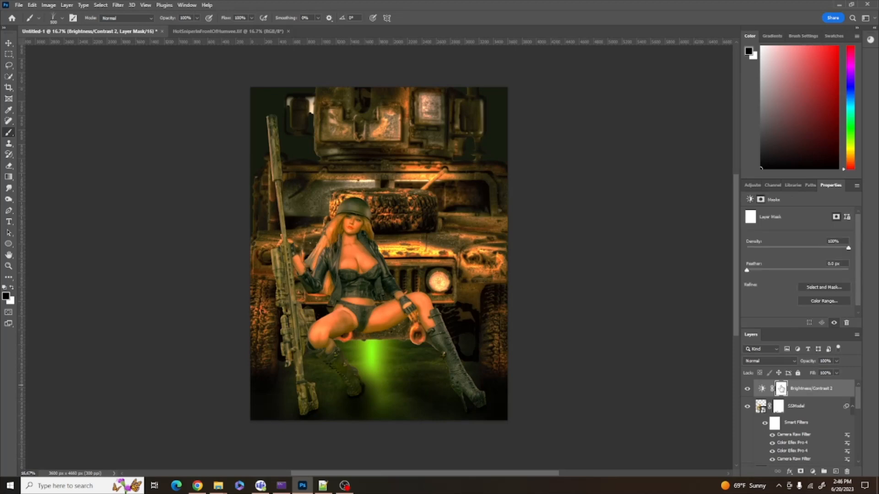
key("ctrl+i")
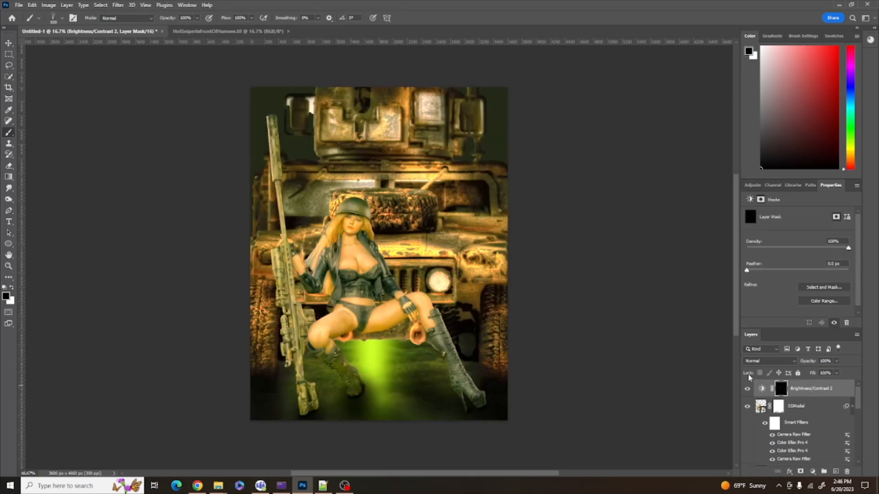
Set up a white Soft Round brush at 31% opacity for painting on the Brightness/Contrast 2 mask
key("x")
key("c")
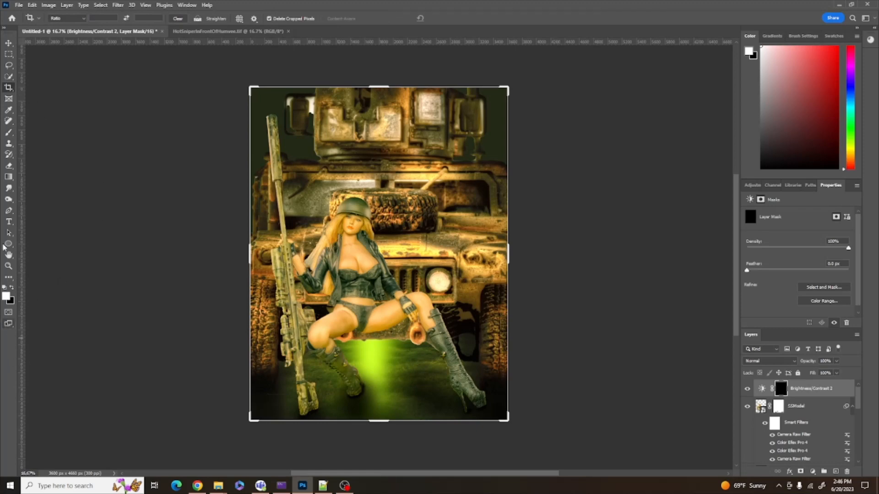
key("b")
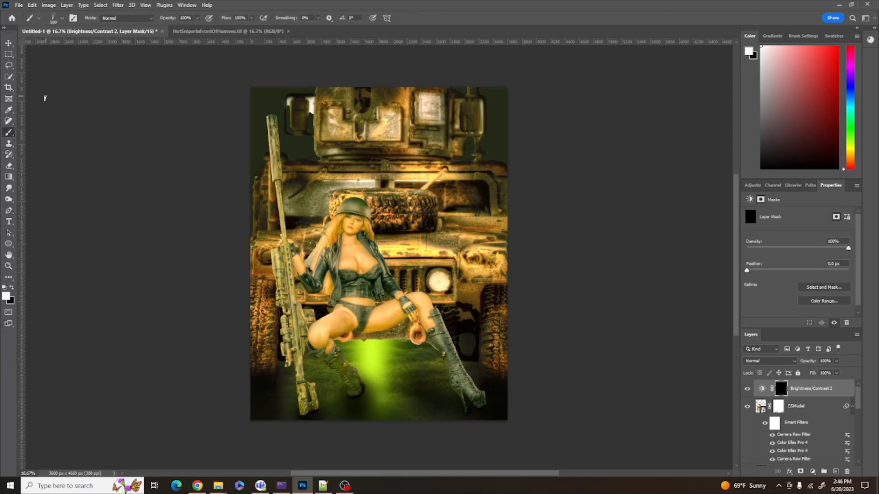
left_click(54, 20)
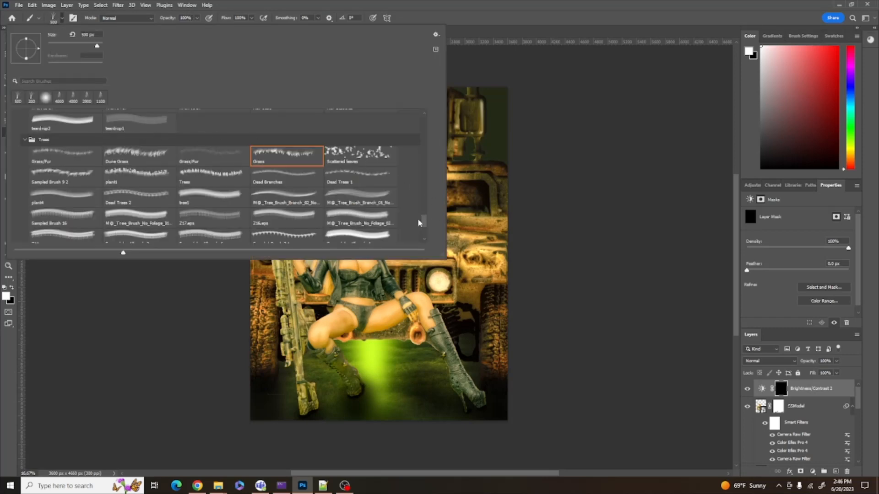
left_click_drag(425, 224, 420, 102)
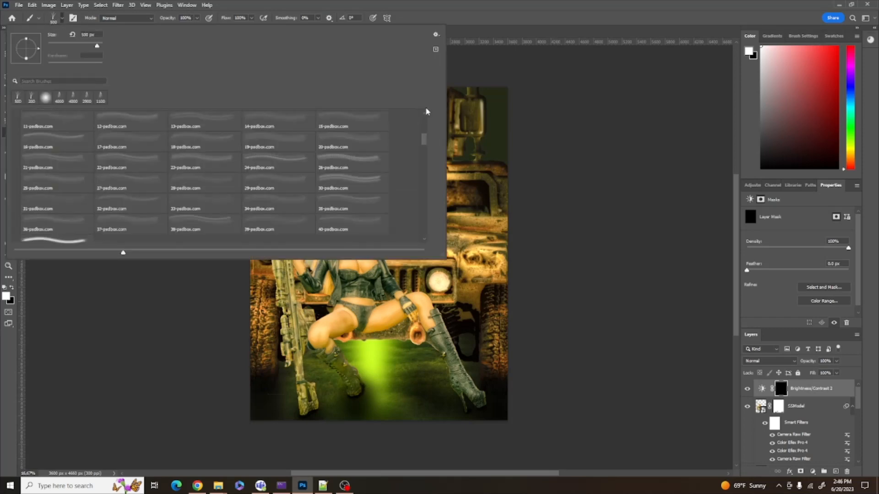
left_click_drag(424, 143, 424, 116)
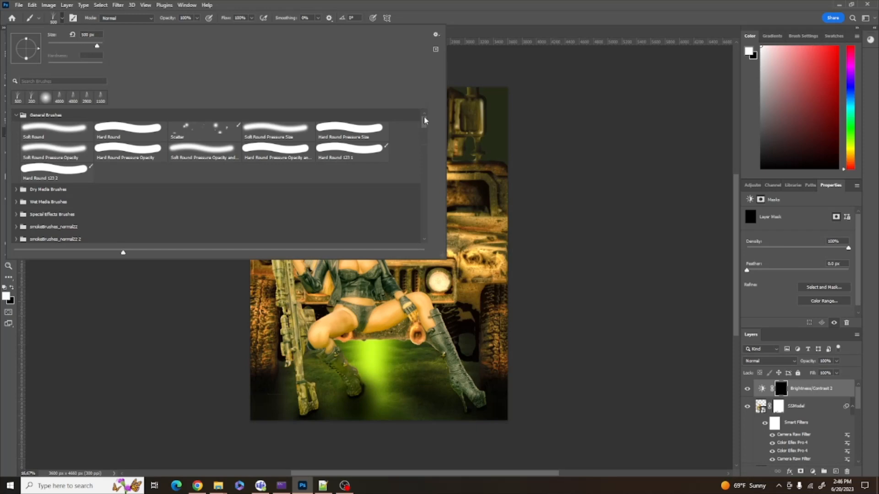
left_click(57, 133)
left_click(198, 18)
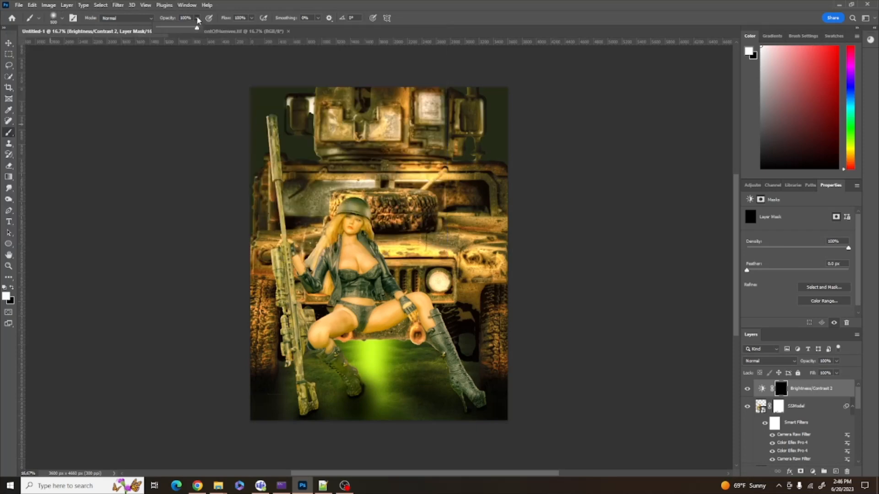
left_click_drag(196, 29, 170, 29)
key("]")
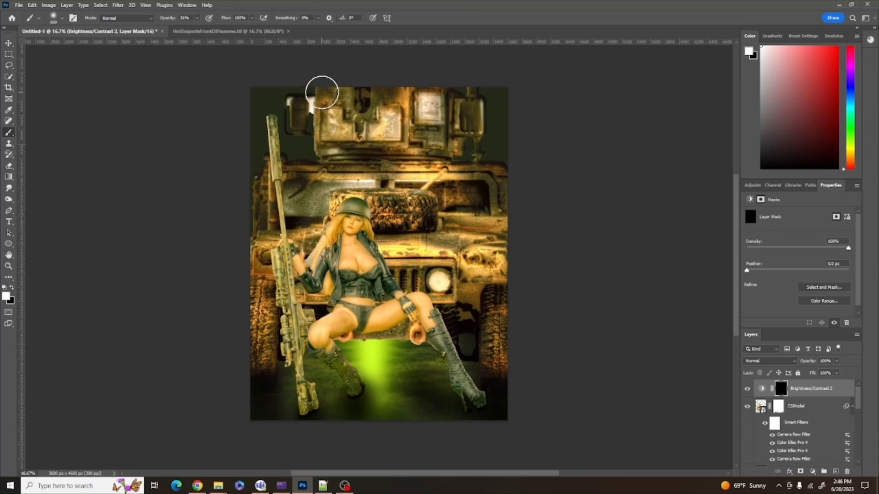
key("Return")
Enlarge the brush to 1100 px and paint white on the Brightness/Contrast 2 mask around the image's outer edges to form a vignette
left_click(298, 93)
key("]")
key("]")
key("]")
key("]")
key("]")
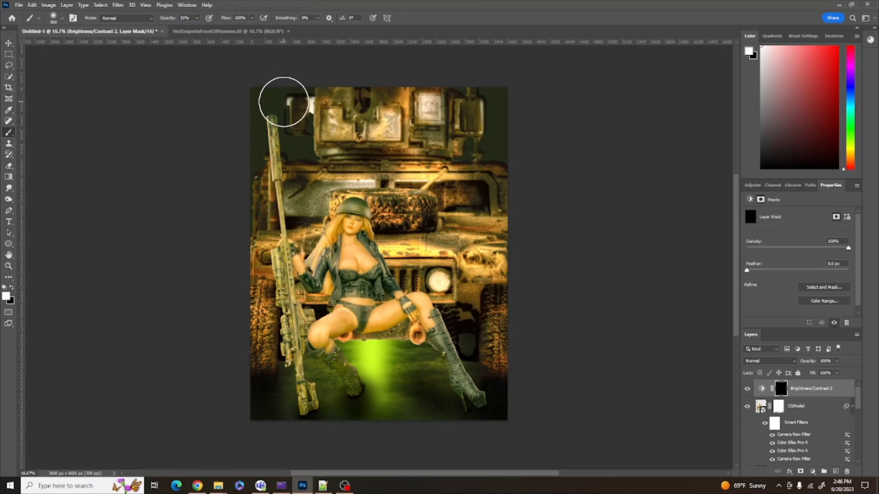
mouse_move(253, 242)
left_mouse_down()
mouse_move(259, 336)
mouse_move(275, 391)
mouse_move(301, 426)
mouse_move(323, 438)
left_mouse_up()
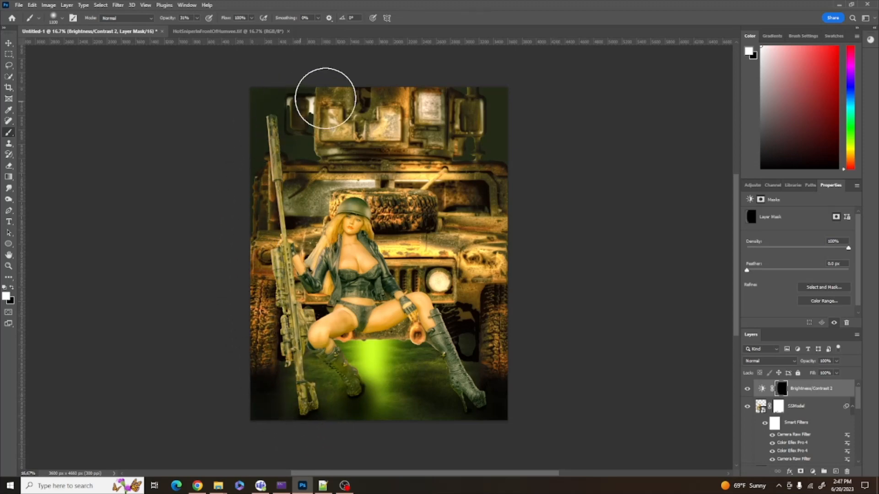
mouse_move(527, 445)
left_mouse_down()
mouse_move(524, 325)
mouse_move(510, 418)
mouse_move(503, 193)
mouse_move(470, 114)
mouse_move(400, 83)
left_mouse_up()
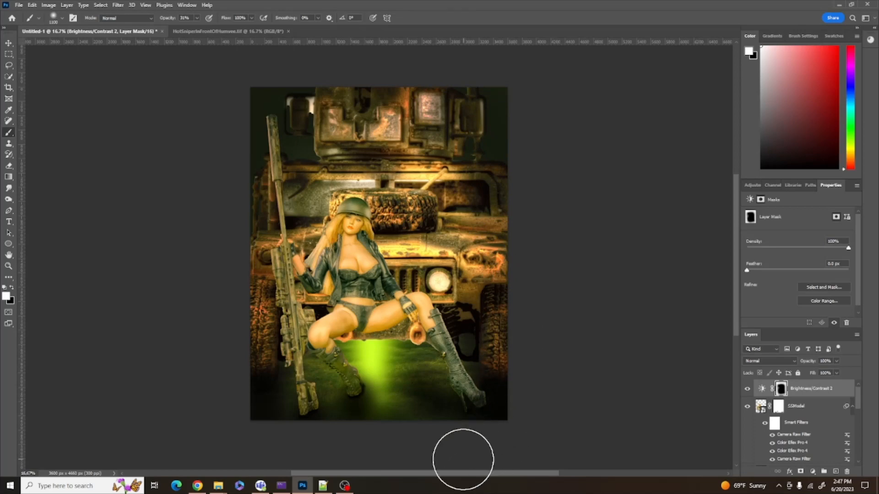
Lower the Brightness/Contrast 2 brightness to about -126 and raise its contrast slightly
left_click(762, 388)
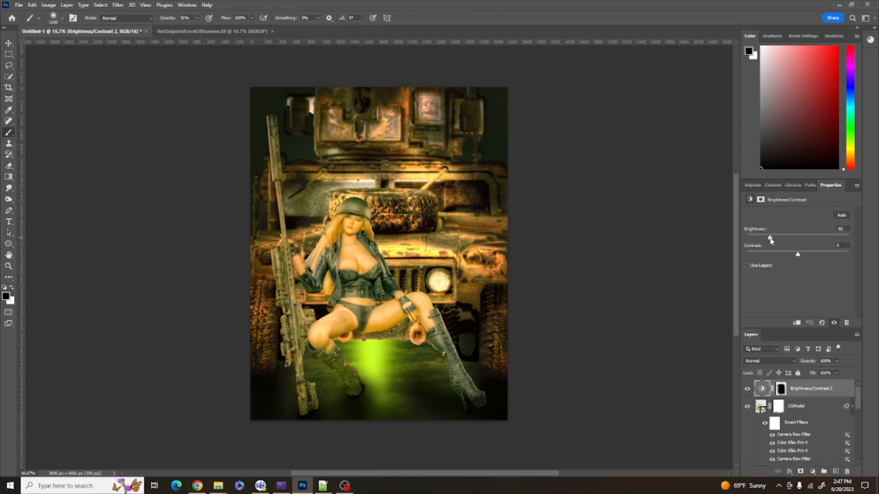
left_click_drag(770, 237, 761, 239)
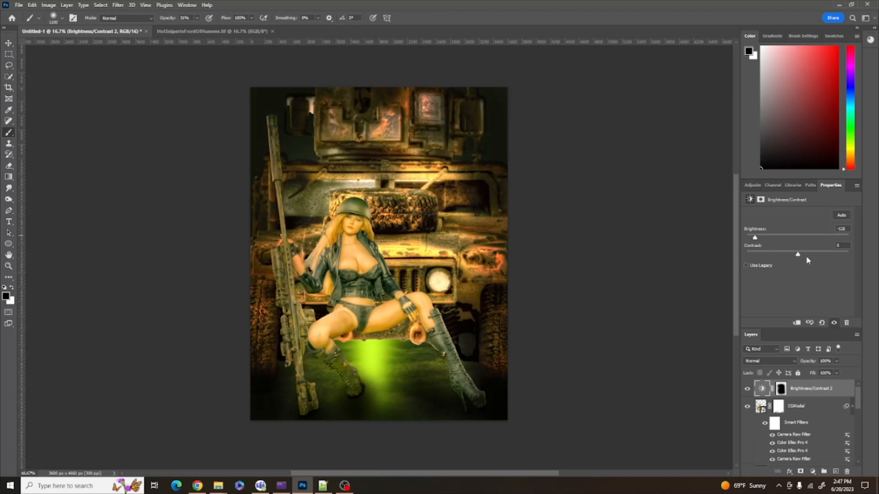
mouse_move(798, 255)
left_mouse_down()
mouse_move(810, 255)
mouse_move(781, 257)
mouse_move(845, 255)
mouse_move(808, 259)
left_mouse_up()
Stamp all visible layers into a new top layer and apply the Color Efex Pro 4 recipe 002 Clarity Bump to it
key("ctrl+shift+alt+e")
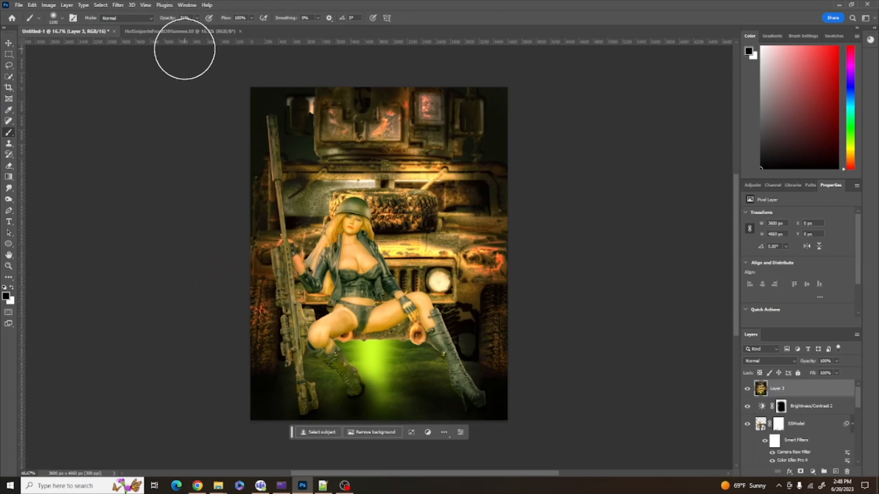
left_click(119, 6)
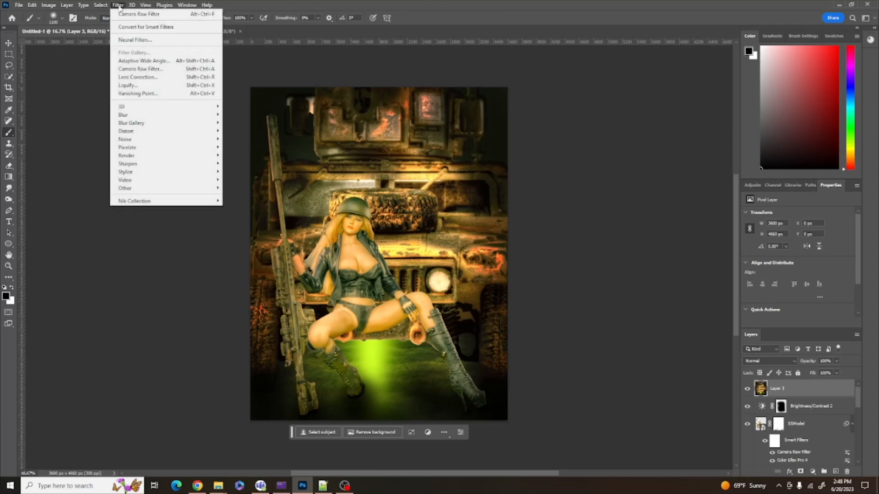
mouse_move(169, 202)
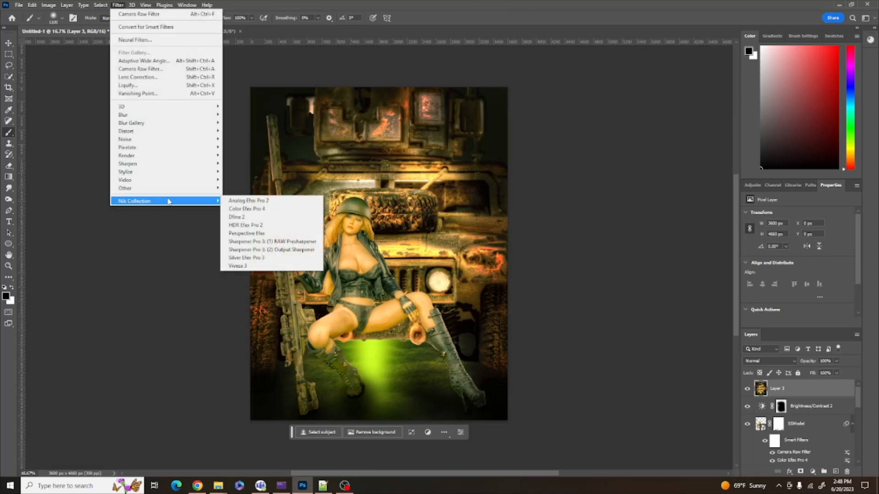
left_click(237, 209)
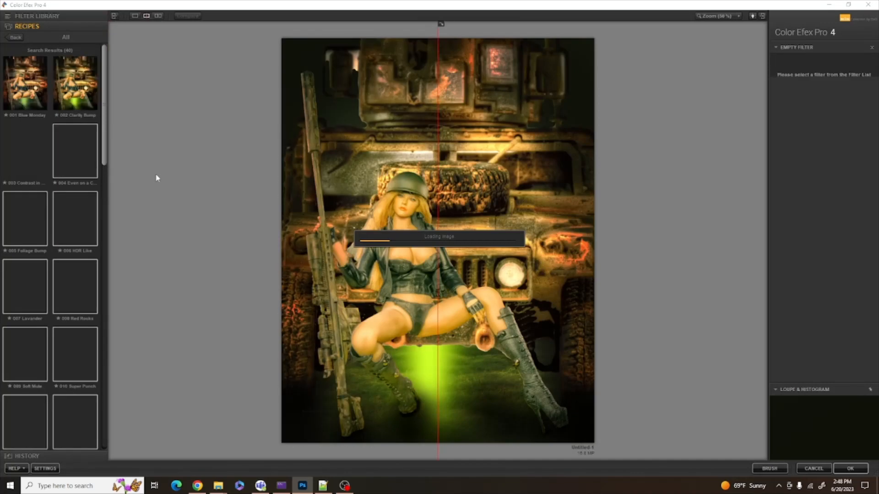
left_click(76, 77)
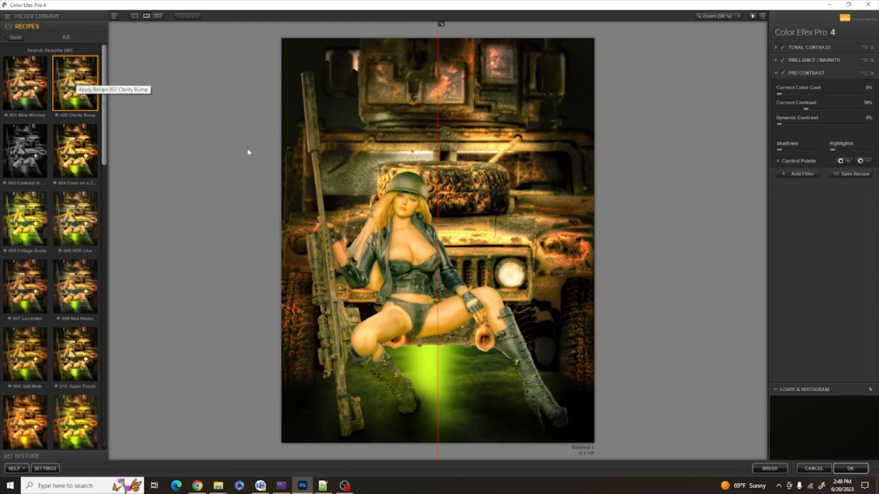
left_click(850, 468)
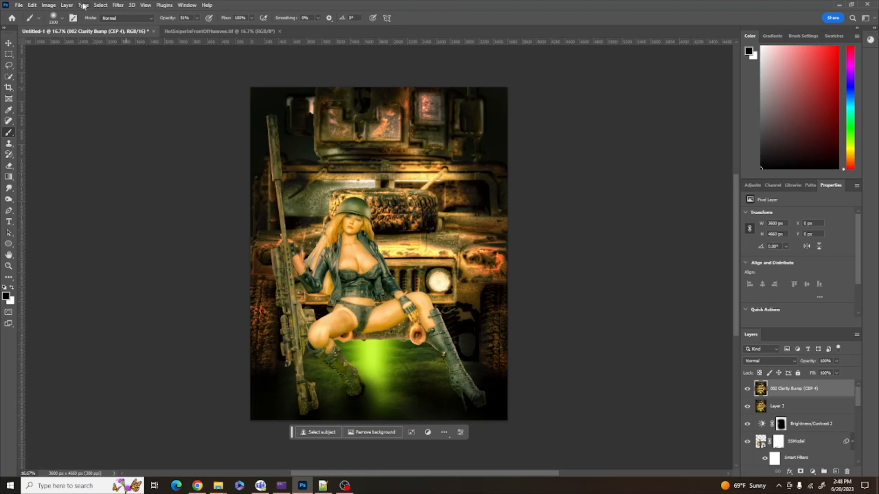
Apply the Color Efex Pro 4 recipe Wildlife - On the Dark Side to the 002 Clarity Bump layer
left_click(118, 5)
mouse_move(178, 201)
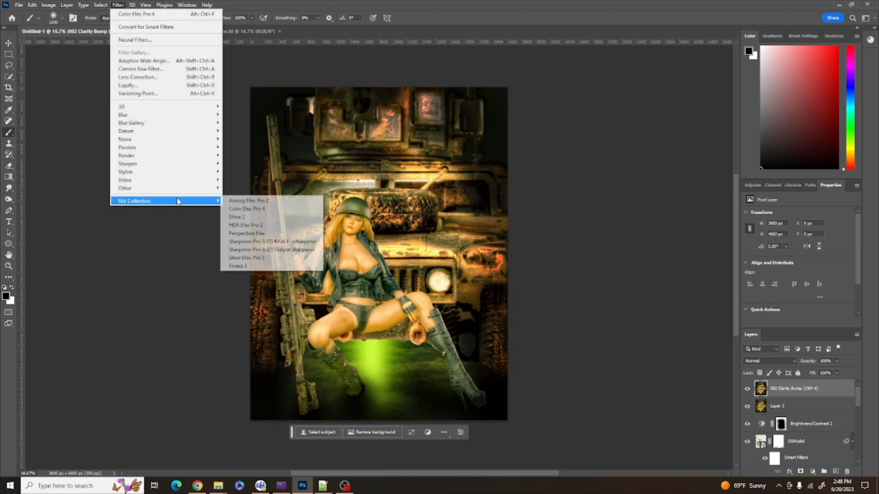
left_click(239, 209)
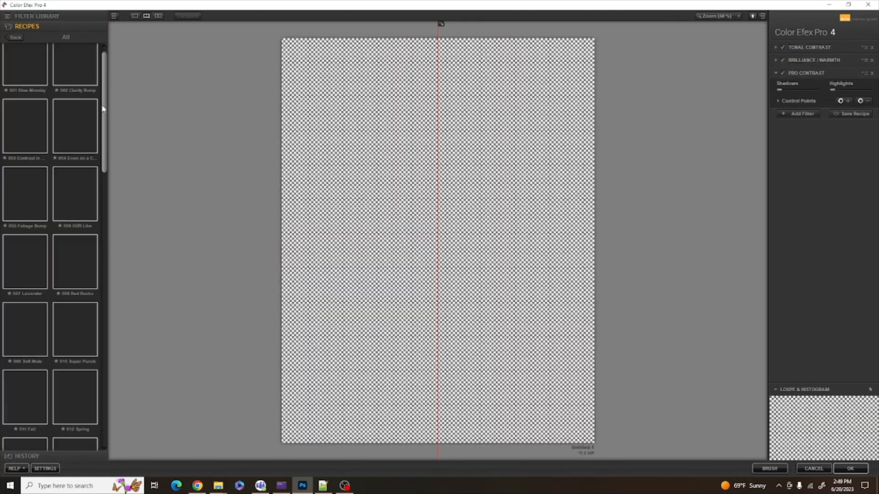
left_click_drag(102, 109, 82, 401)
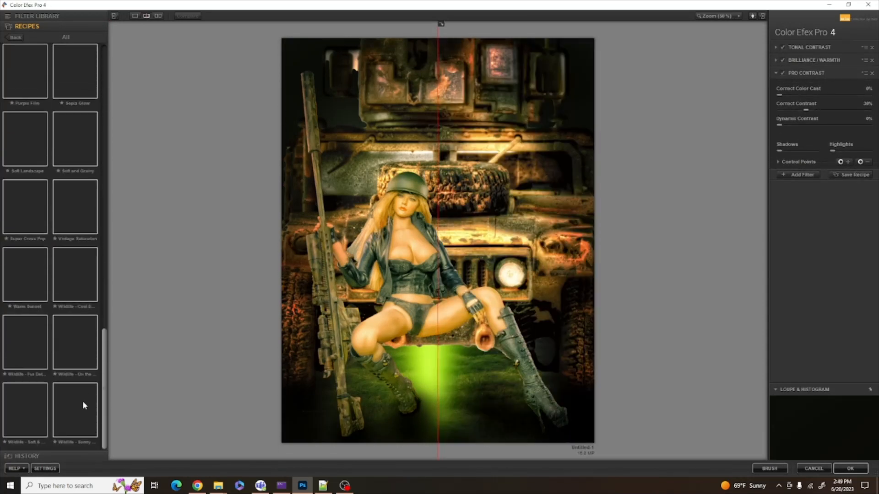
left_click(77, 335)
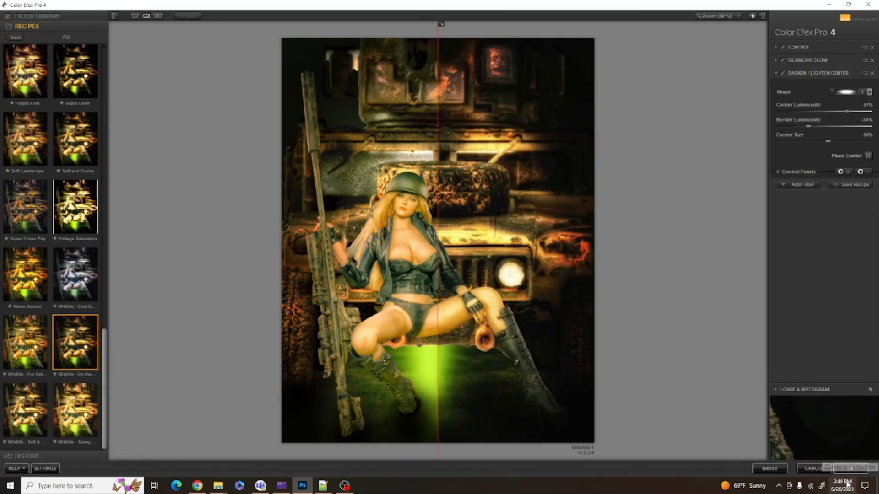
left_click(845, 470)
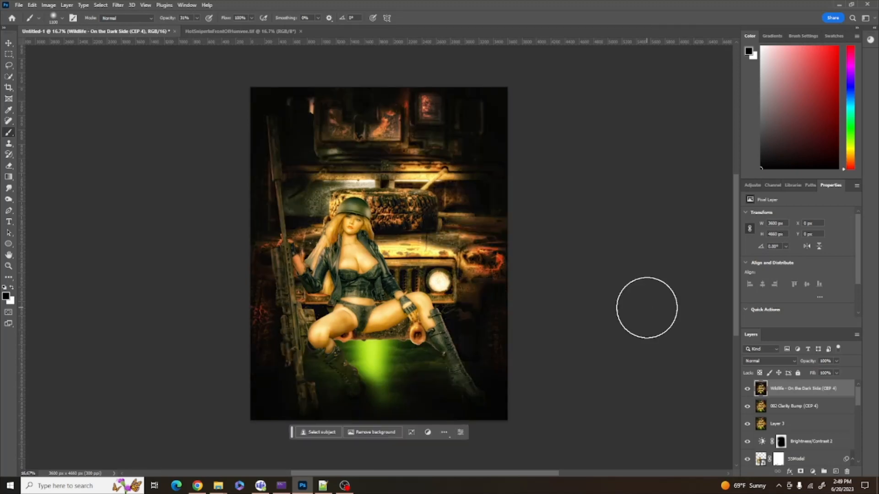
Reduce the Wildlife - On the Dark Side layer's opacity to 70% and compare the image with and without that layer
left_click(836, 360)
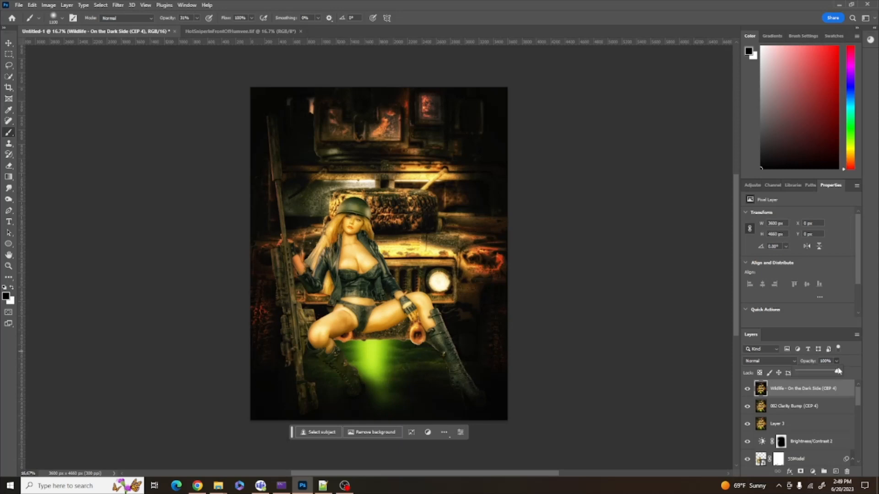
mouse_move(838, 371)
left_mouse_down()
mouse_move(816, 372)
mouse_move(825, 373)
left_mouse_up()
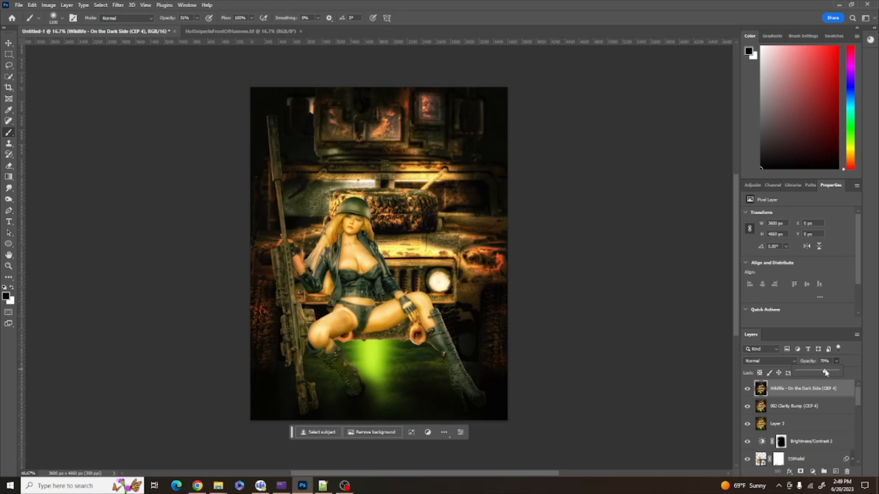
left_click(747, 389)
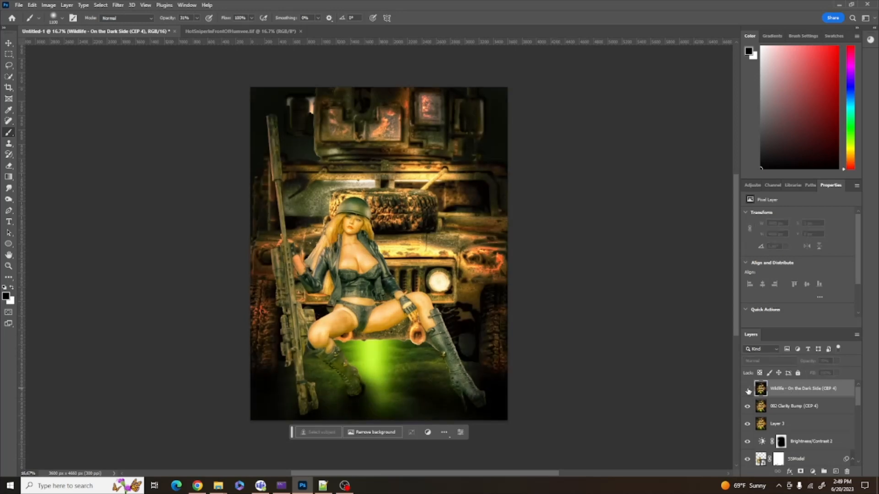
left_click(748, 388)
left_click(747, 389)
left_click(748, 389)
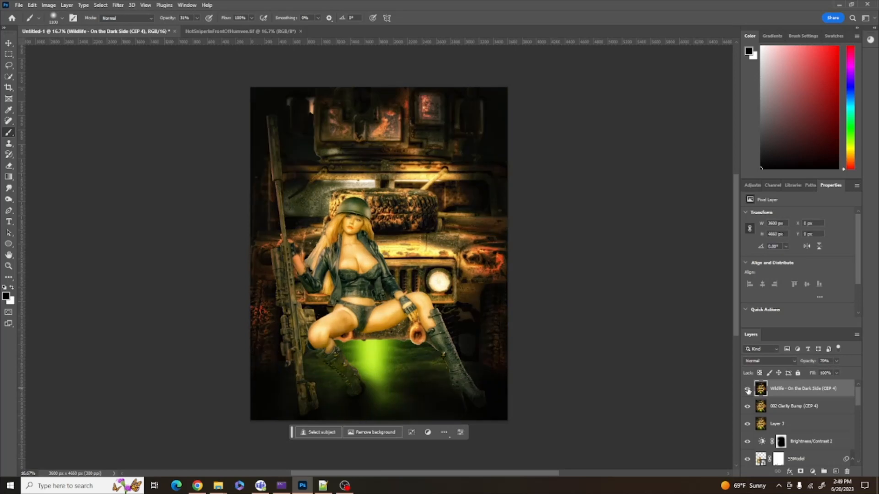
left_click(747, 389)
left_click(748, 389)
left_click(747, 389)
left_click(747, 389)
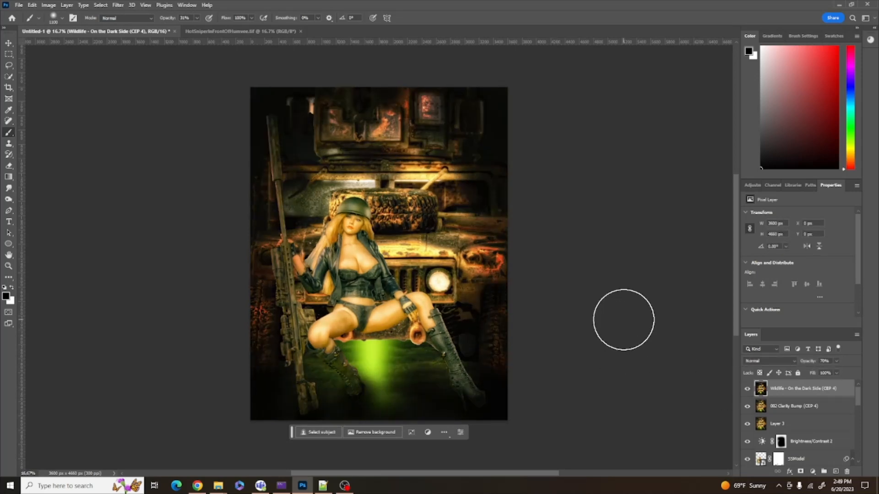